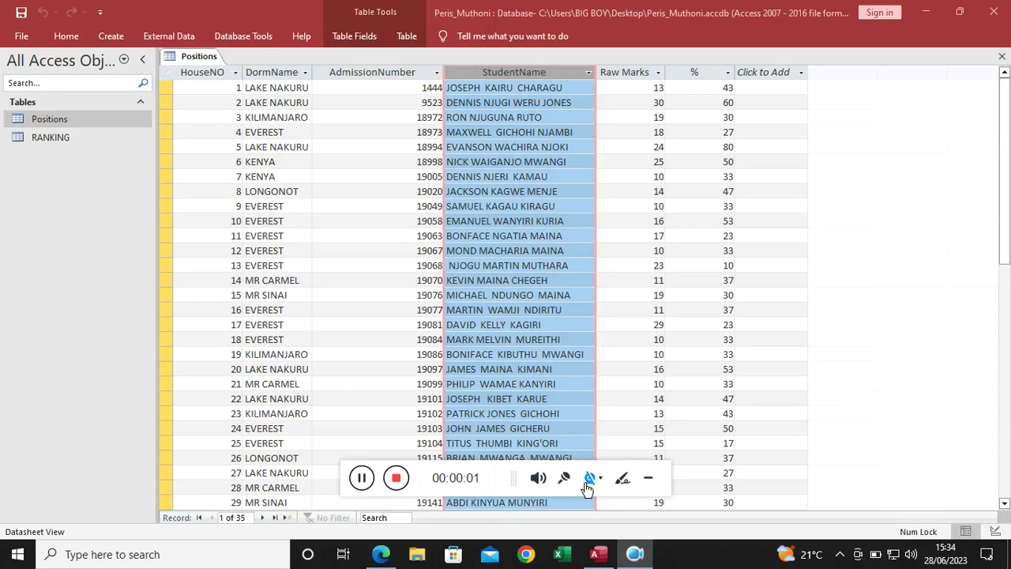
# - Open the Positions table in Design View and hide the Property Sheet
pyautogui.click(588, 483)
pyautogui.moveTo(917, 505); pyautogui.dragTo(52, 340)
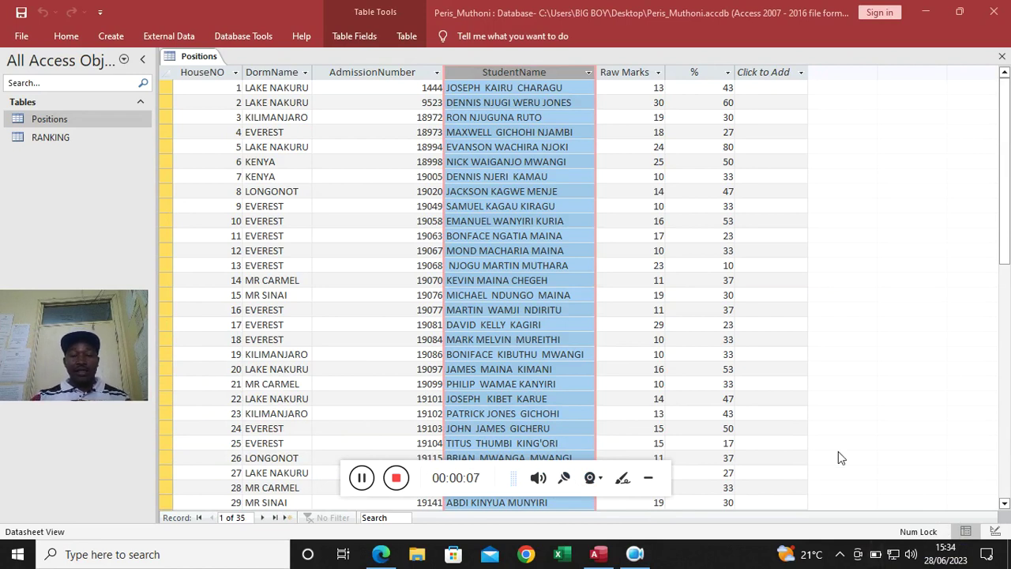
pyautogui.click(648, 478)
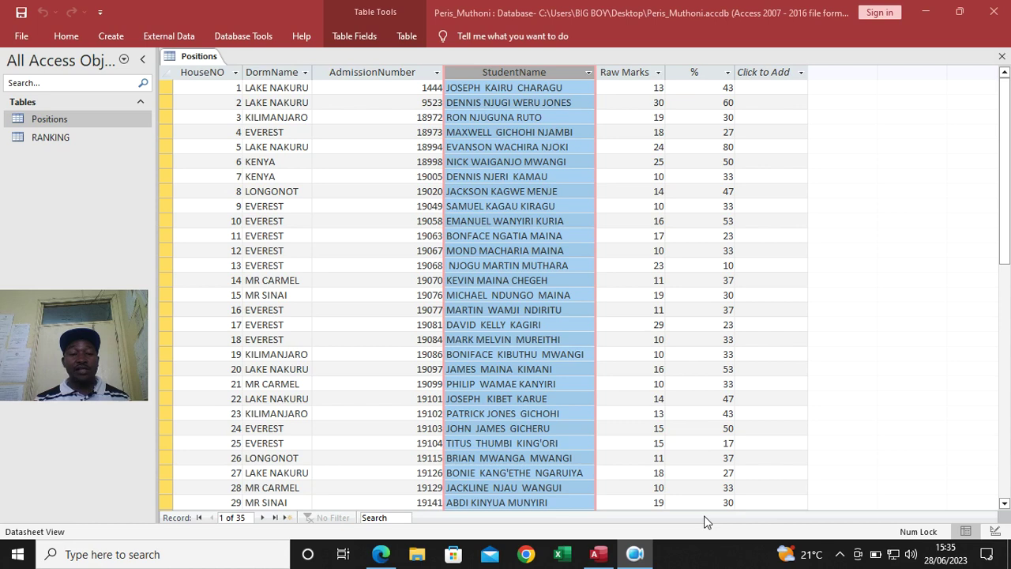
pyautogui.click(79, 122)
pyautogui.rightClick(78, 122)
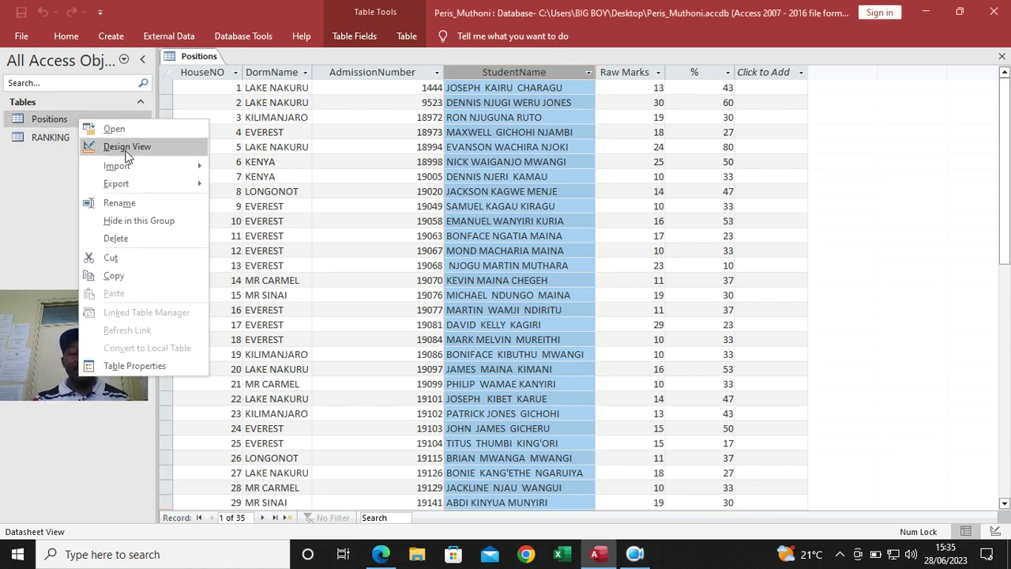
pyautogui.click(150, 145)
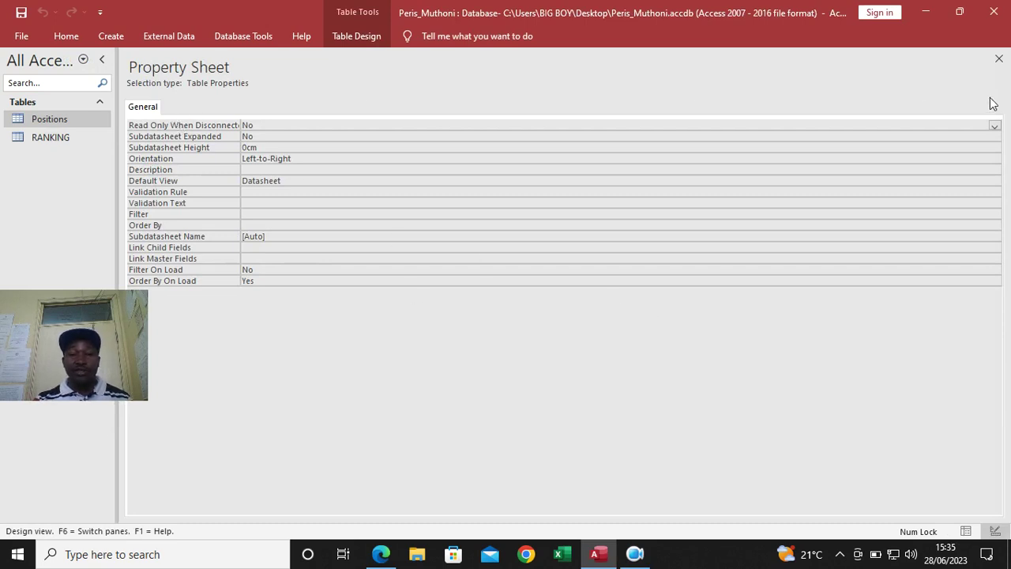
pyautogui.click(999, 59)
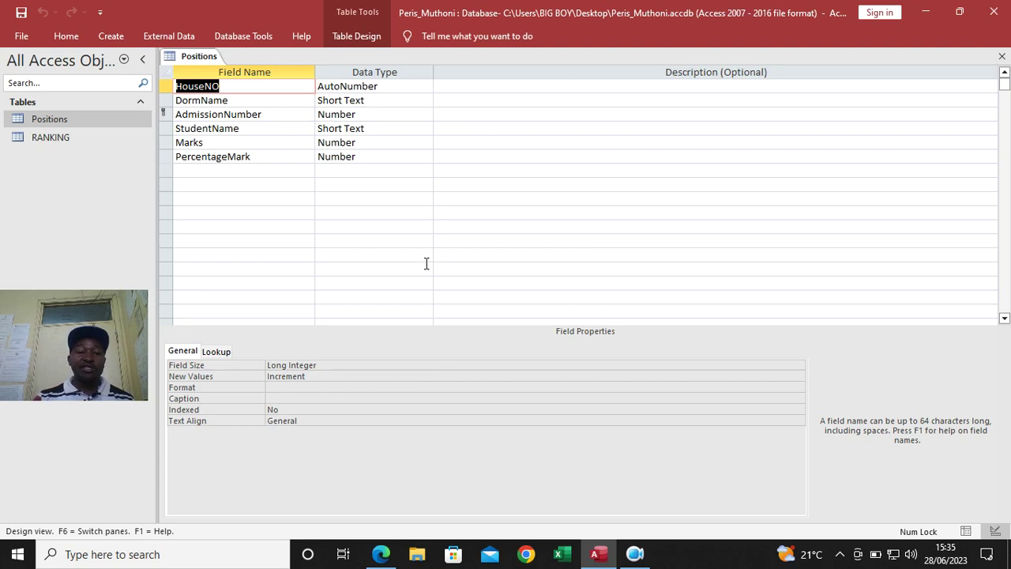
# - Check the captions '%' for PercentageMark and 'Raw Marks' for Marks, then save and close the table
pyautogui.click(278, 158)
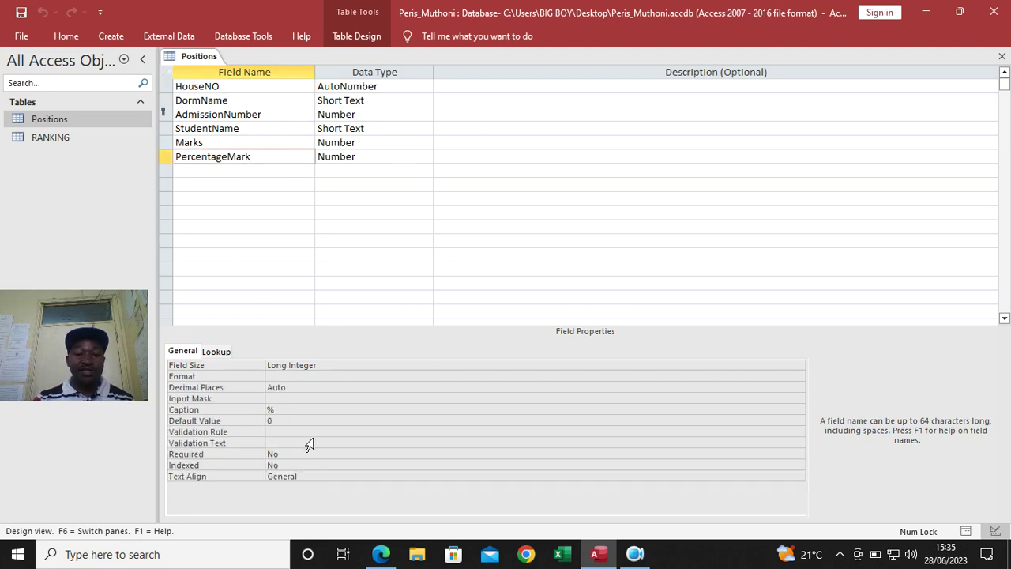
pyautogui.moveTo(275, 410); pyautogui.dragTo(244, 409)
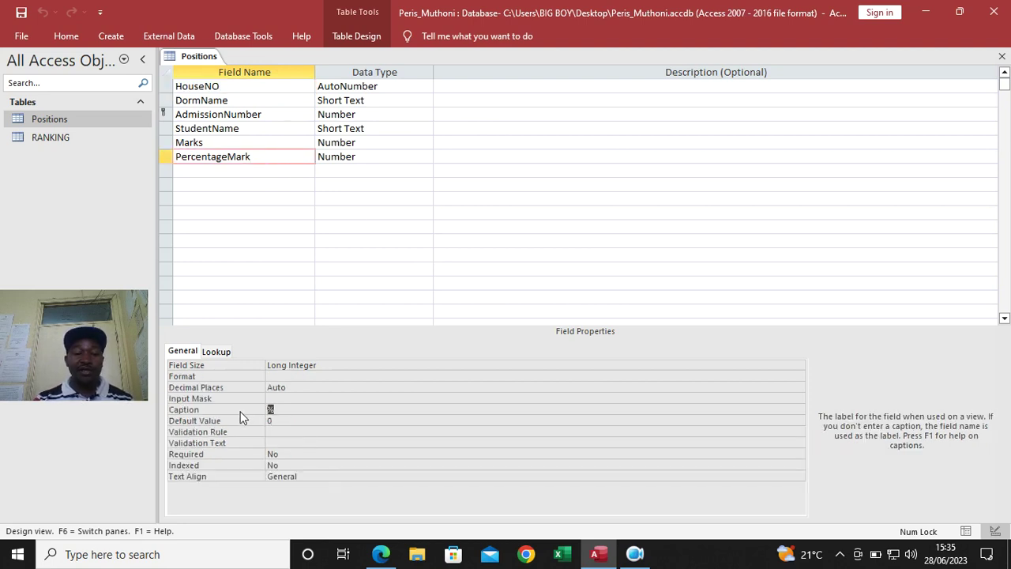
pyautogui.click(304, 409)
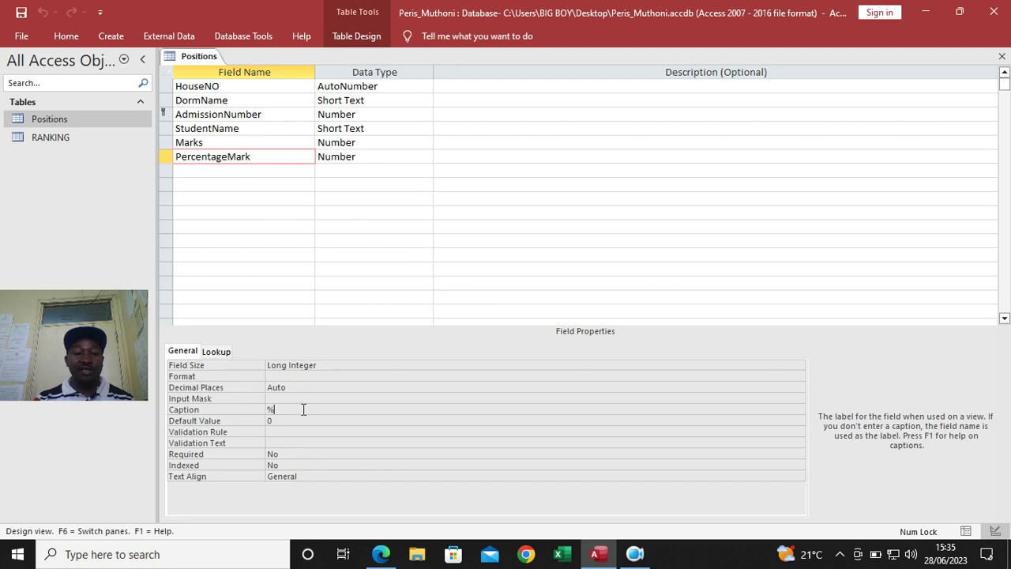
pyautogui.click(207, 145)
pyautogui.moveTo(326, 409); pyautogui.dragTo(242, 409)
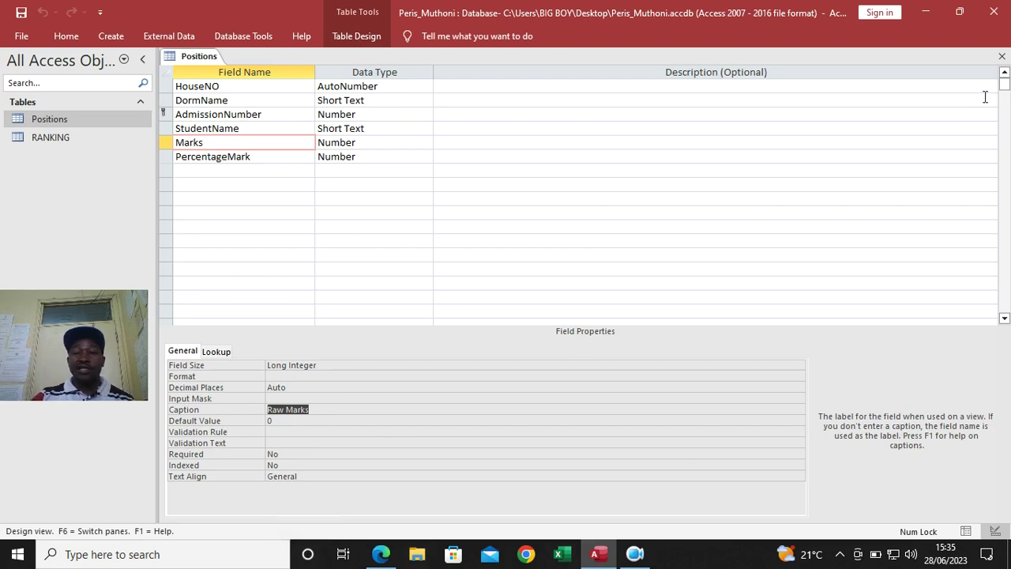
pyautogui.click(1002, 56)
pyautogui.click(458, 320)
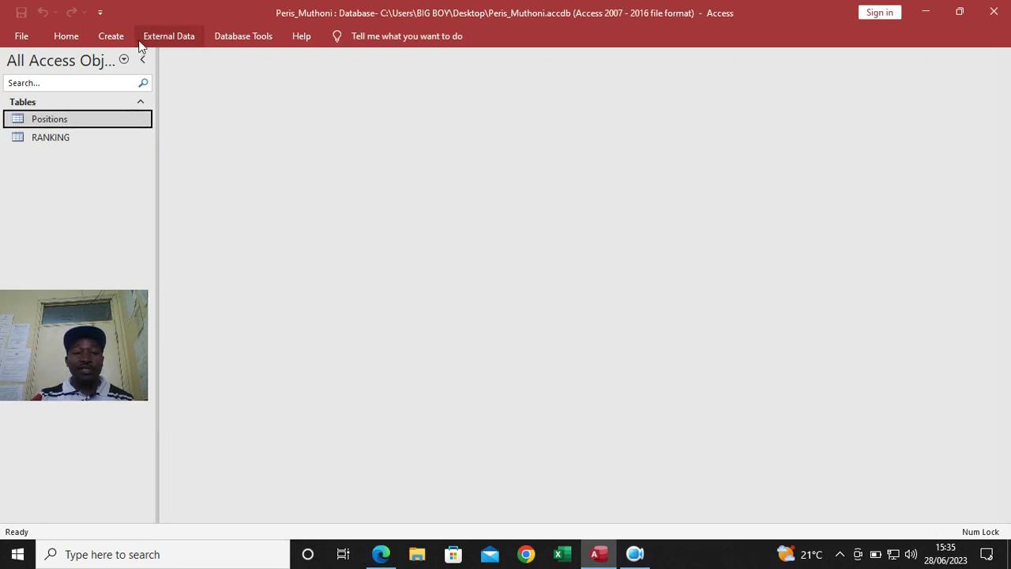
# - Pin the Create ribbon, build a basic report from Positions, and close the Group, Sort, and Total pane
pyautogui.click(115, 39)
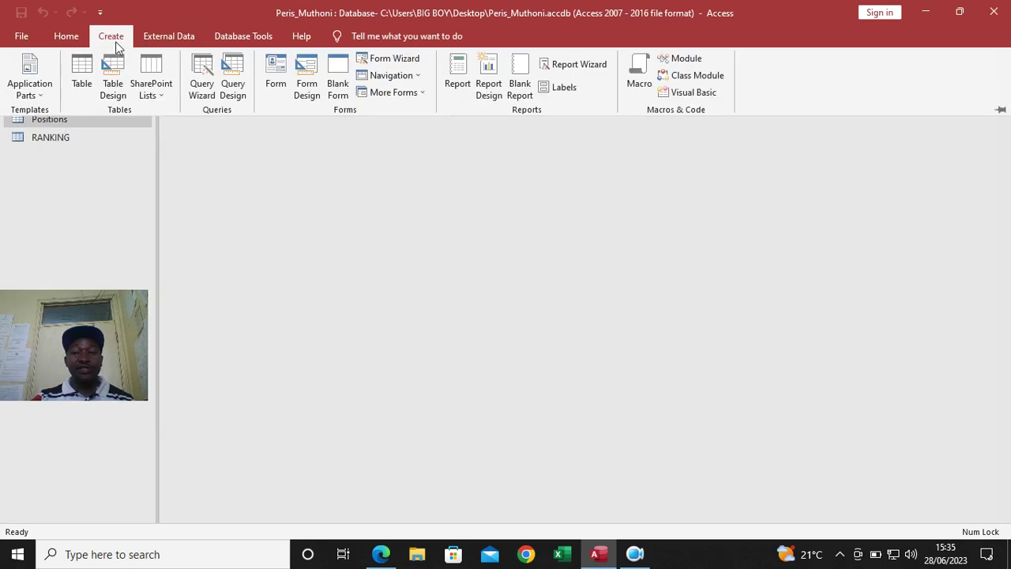
pyautogui.click(1001, 111)
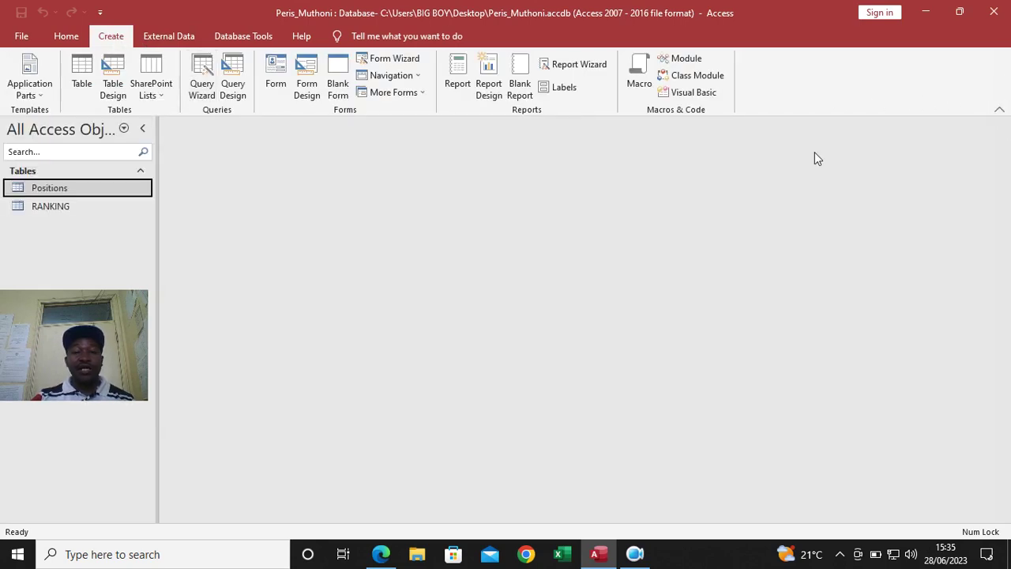
pyautogui.click(458, 80)
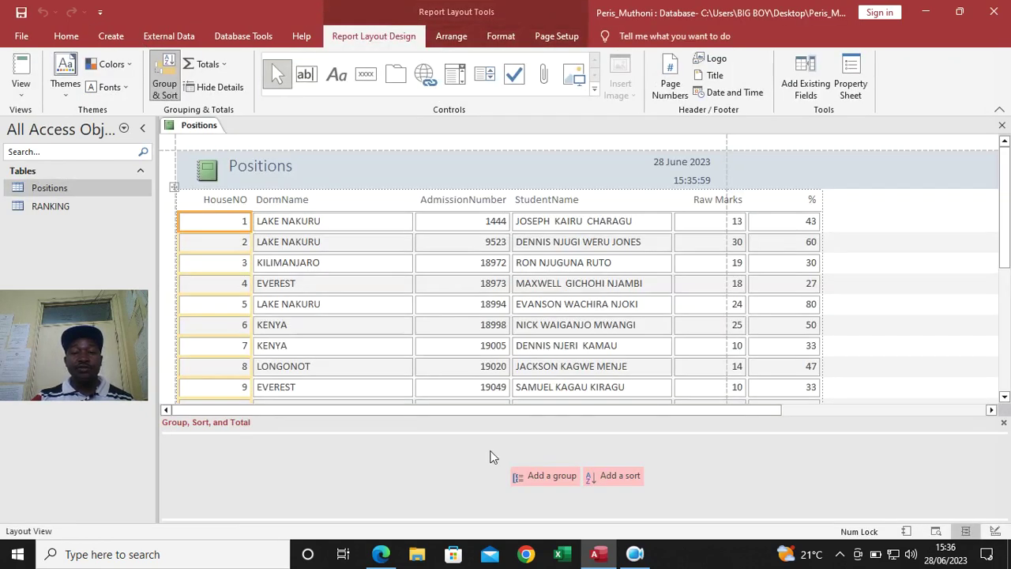
pyautogui.click(1003, 422)
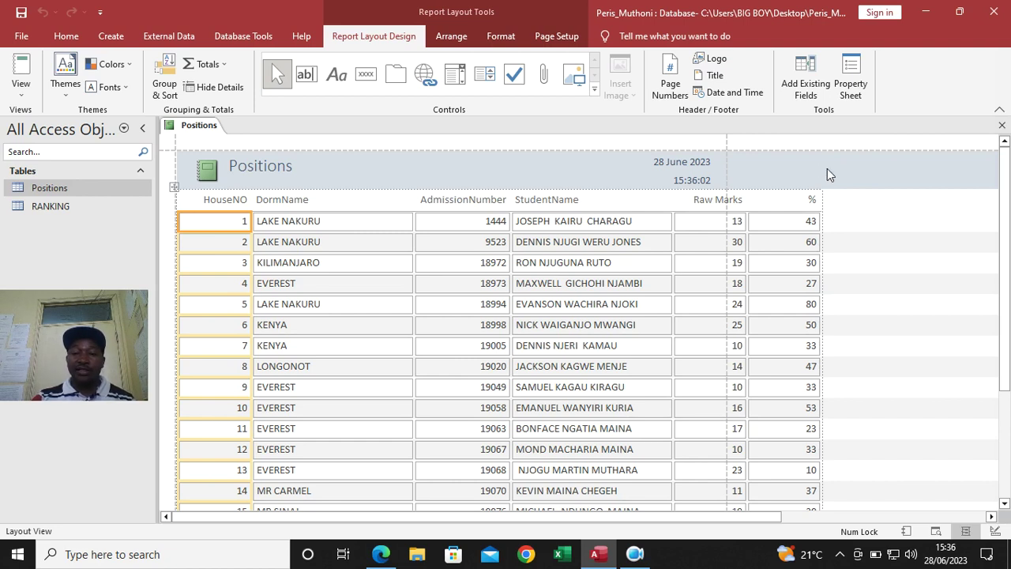
# - Switch the report to Design View and drag the Page Footer bar down to enlarge Detail
pyautogui.rightClick(806, 168)
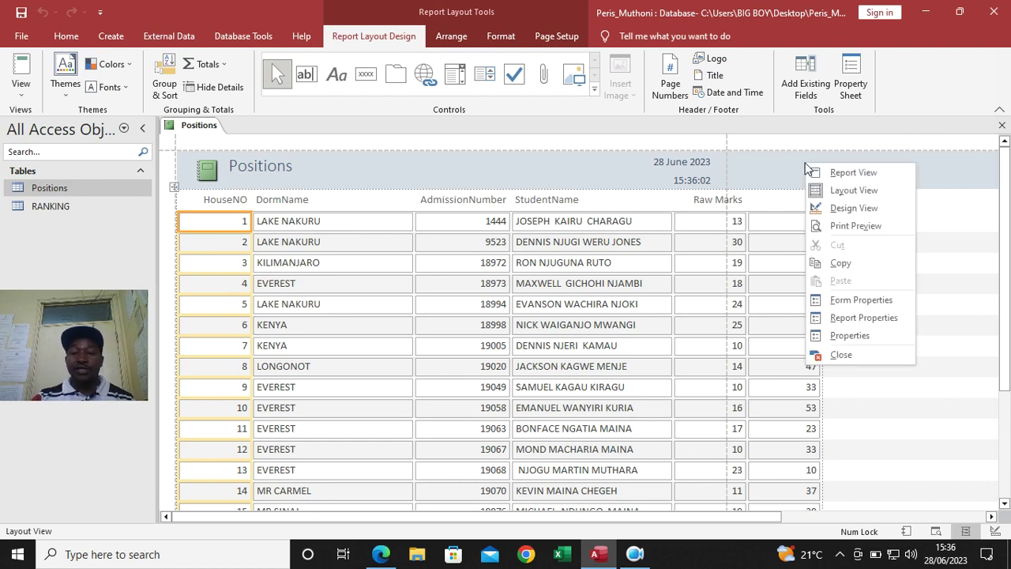
pyautogui.click(844, 209)
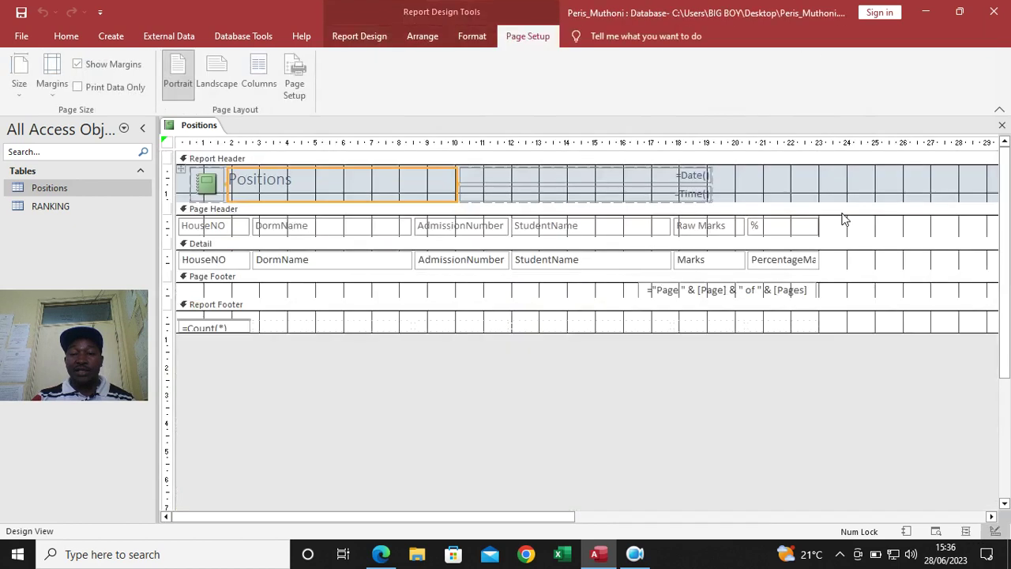
pyautogui.moveTo(340, 271); pyautogui.dragTo(338, 332)
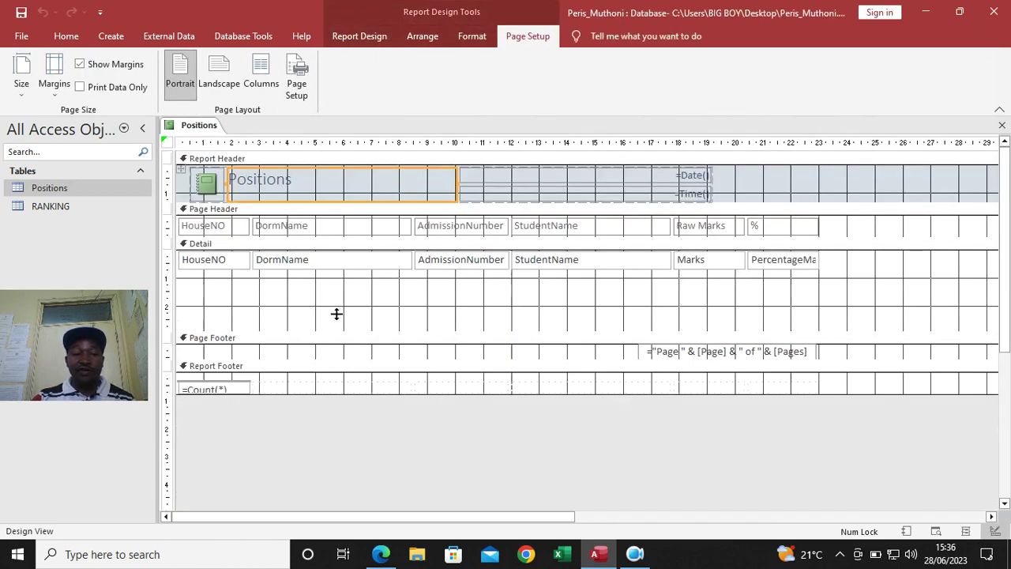
# - Narrow the DormName, AdmissionNumber and StudentName columns
pyautogui.click(338, 214)
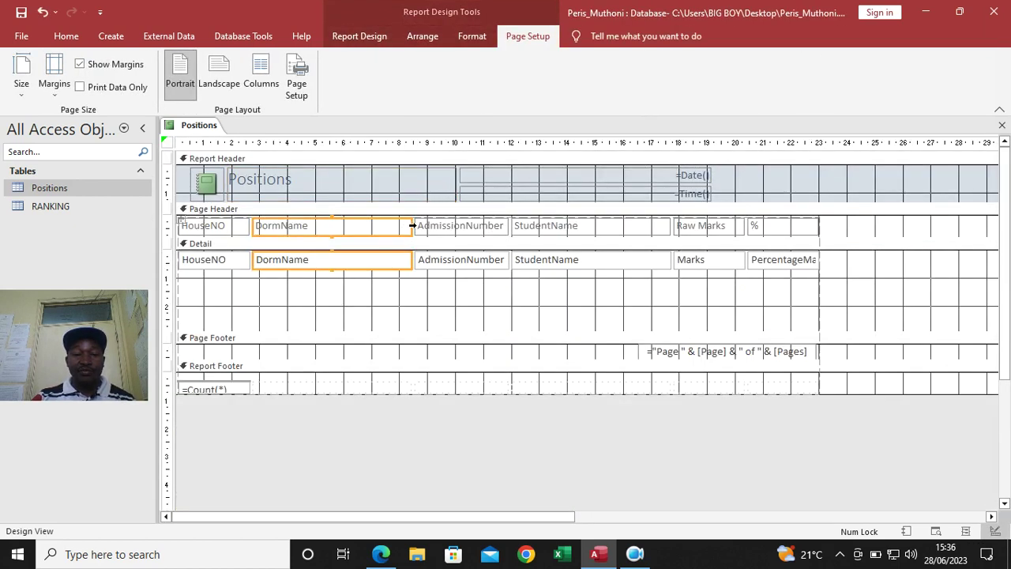
pyautogui.moveTo(410, 259); pyautogui.dragTo(337, 261)
pyautogui.moveTo(411, 289); pyautogui.dragTo(404, 226)
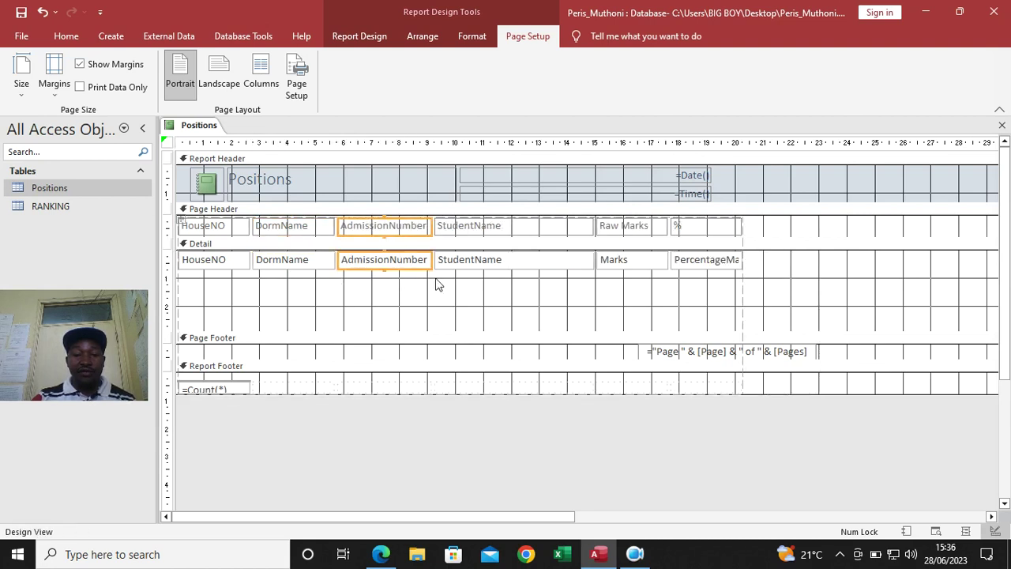
pyautogui.moveTo(429, 261); pyautogui.dragTo(398, 275)
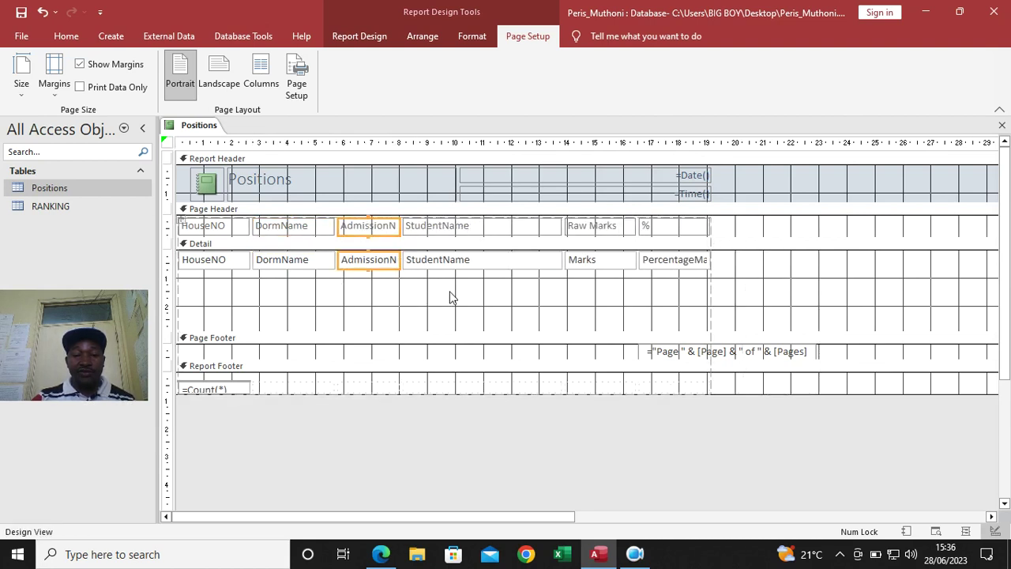
pyautogui.moveTo(466, 289); pyautogui.dragTo(478, 229)
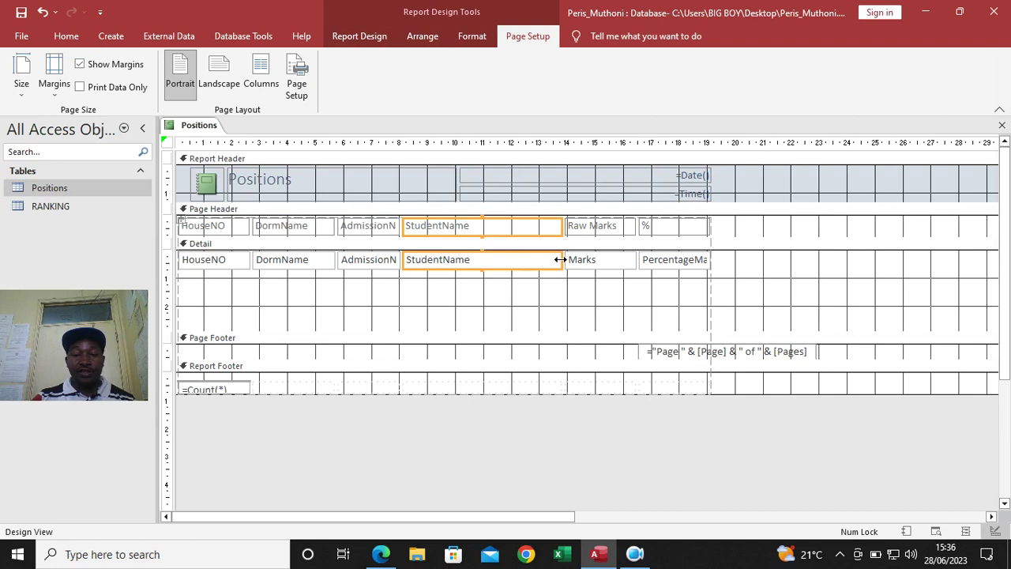
pyautogui.moveTo(561, 259); pyautogui.dragTo(539, 262)
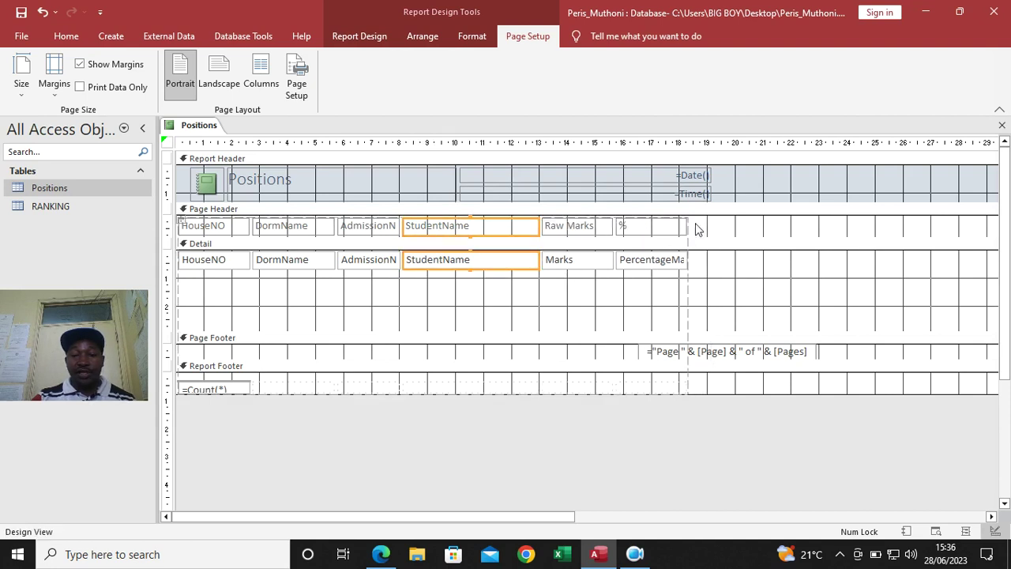
# - Squeeze the Raw Marks column to a thin sliver, then select all header and detail controls
pyautogui.moveTo(695, 229); pyautogui.dragTo(589, 223)
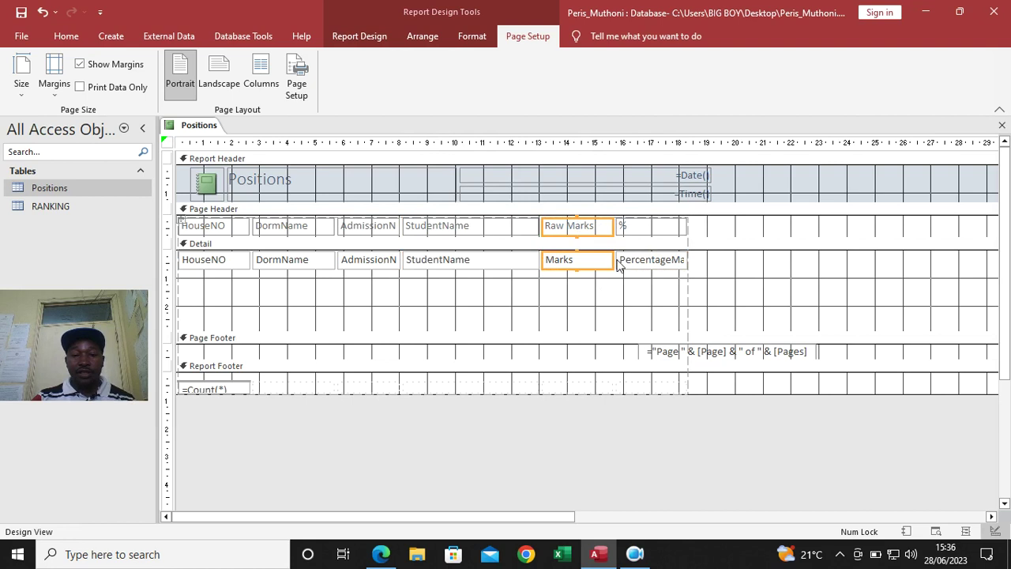
pyautogui.click(610, 259)
pyautogui.click(607, 287)
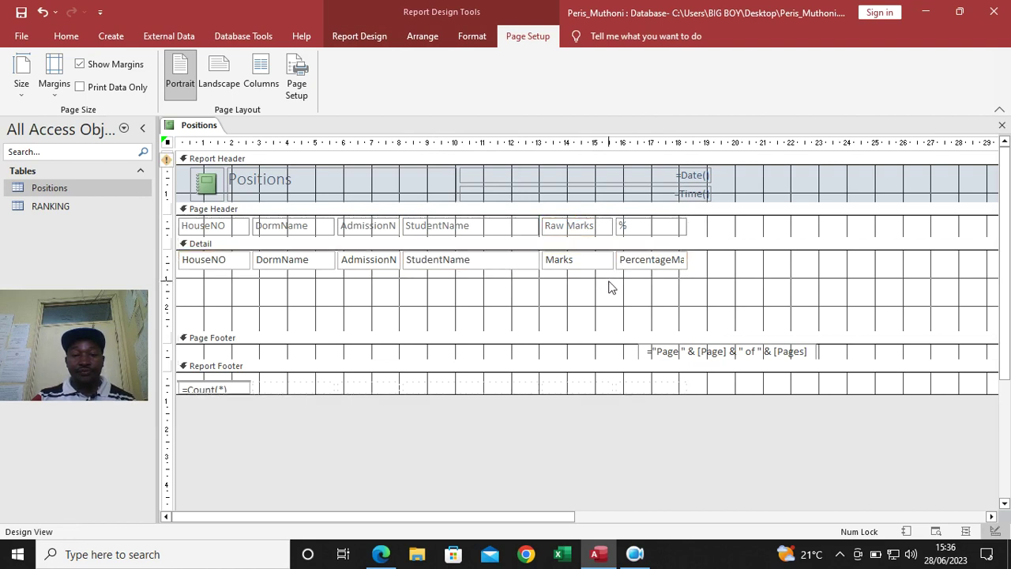
pyautogui.moveTo(608, 287); pyautogui.dragTo(600, 229)
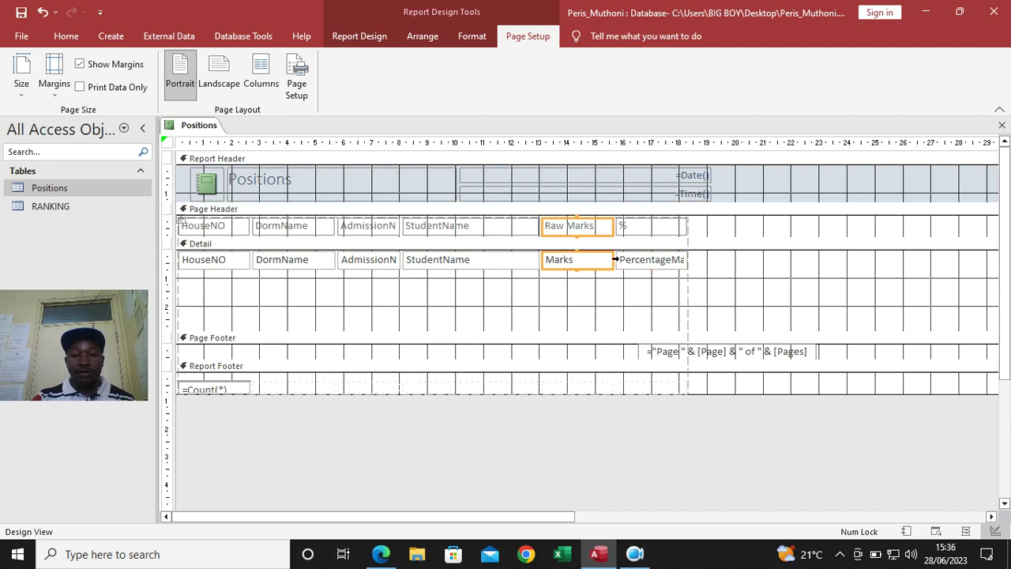
pyautogui.click(553, 259)
pyautogui.moveTo(553, 259); pyautogui.dragTo(544, 259)
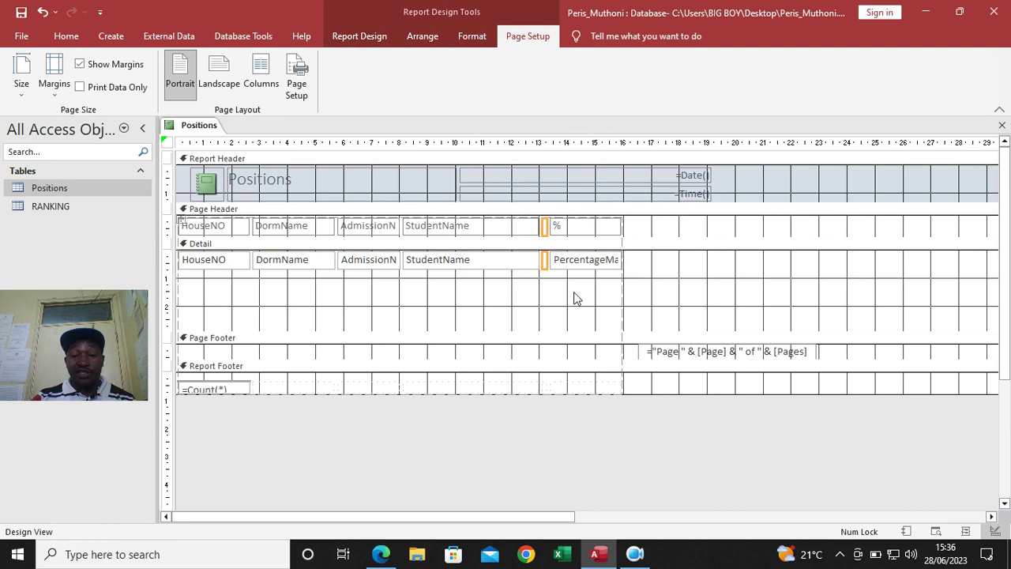
pyautogui.click(598, 294)
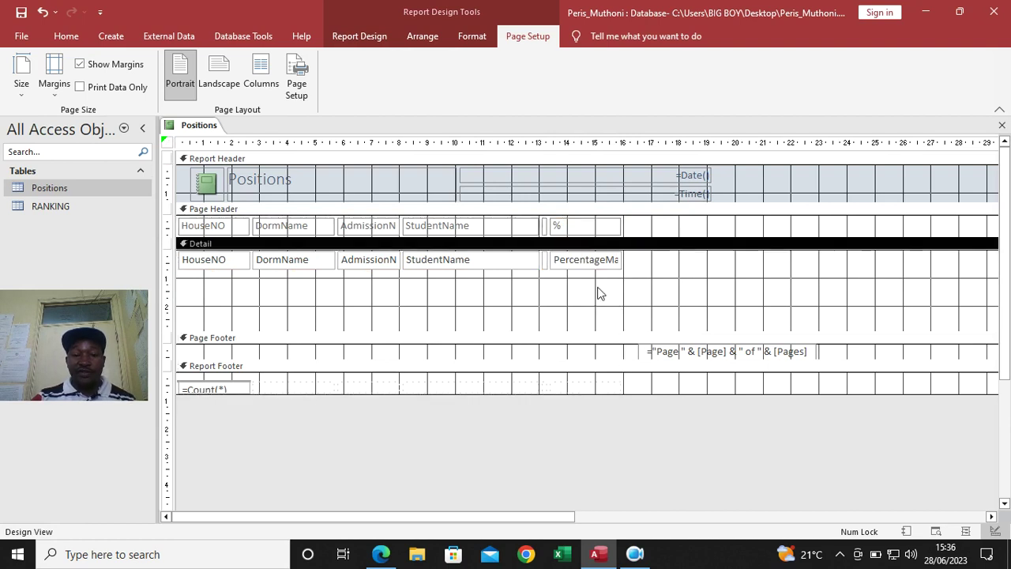
pyautogui.moveTo(599, 294); pyautogui.dragTo(151, 218)
# - Bold the column headings and detail fields, then shrink the Detail section to one row
pyautogui.click(472, 37)
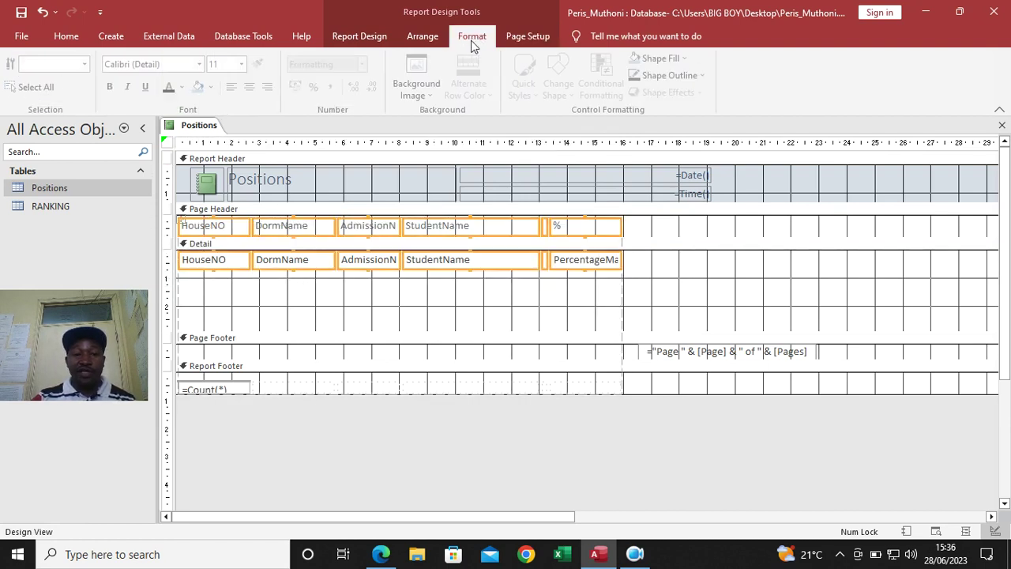
pyautogui.click(113, 87)
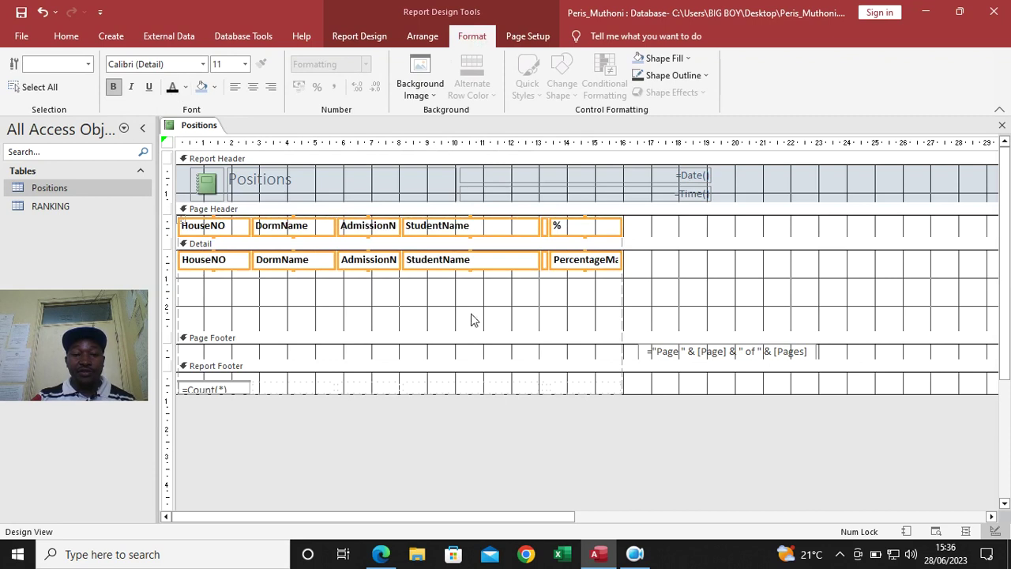
pyautogui.click(508, 322)
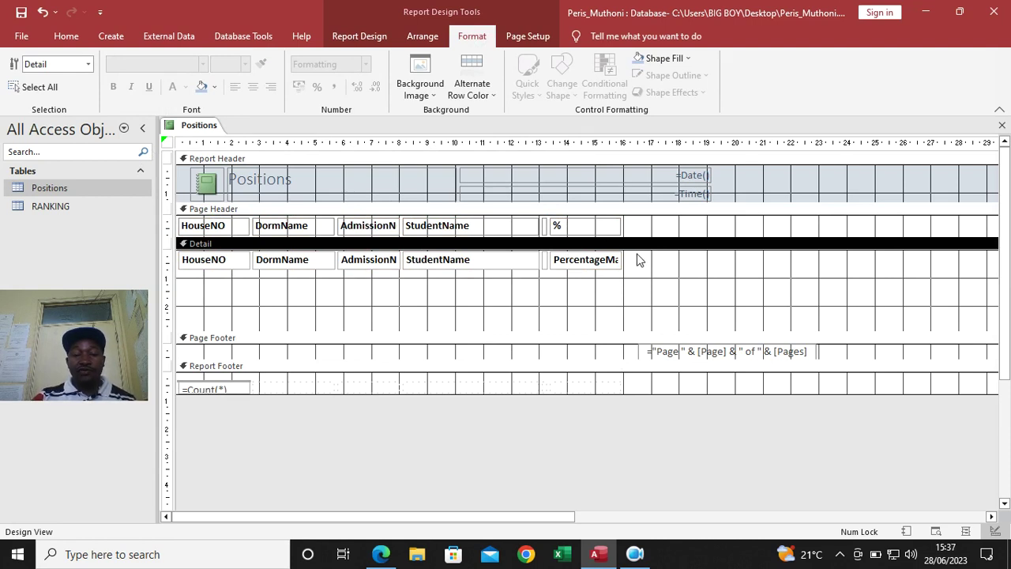
pyautogui.moveTo(485, 332); pyautogui.dragTo(482, 270)
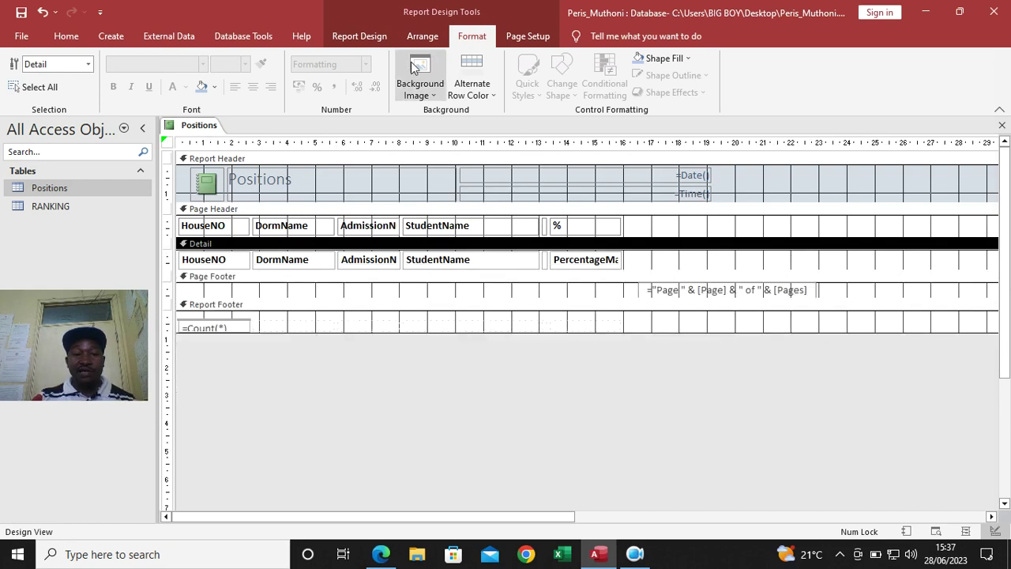
pyautogui.click(372, 36)
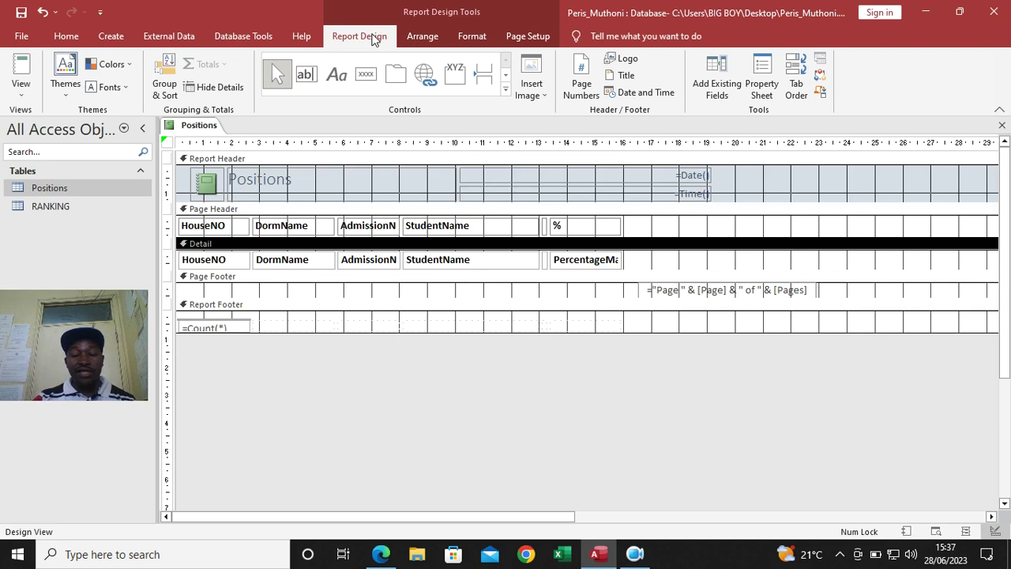
# - Add a PercentageMark group sorted from largest to smallest, collapse its header, and save
pyautogui.click(158, 95)
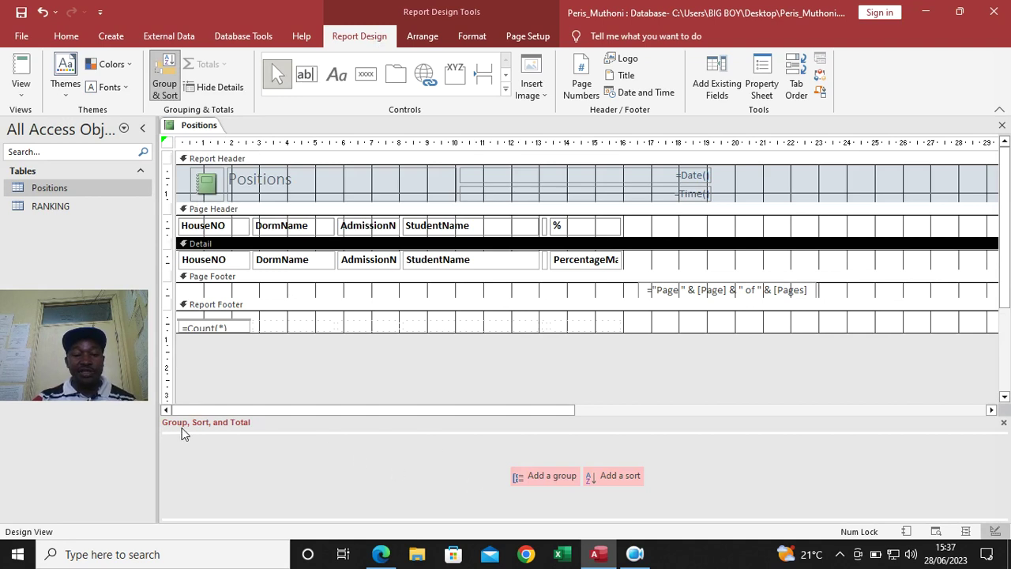
pyautogui.click(563, 478)
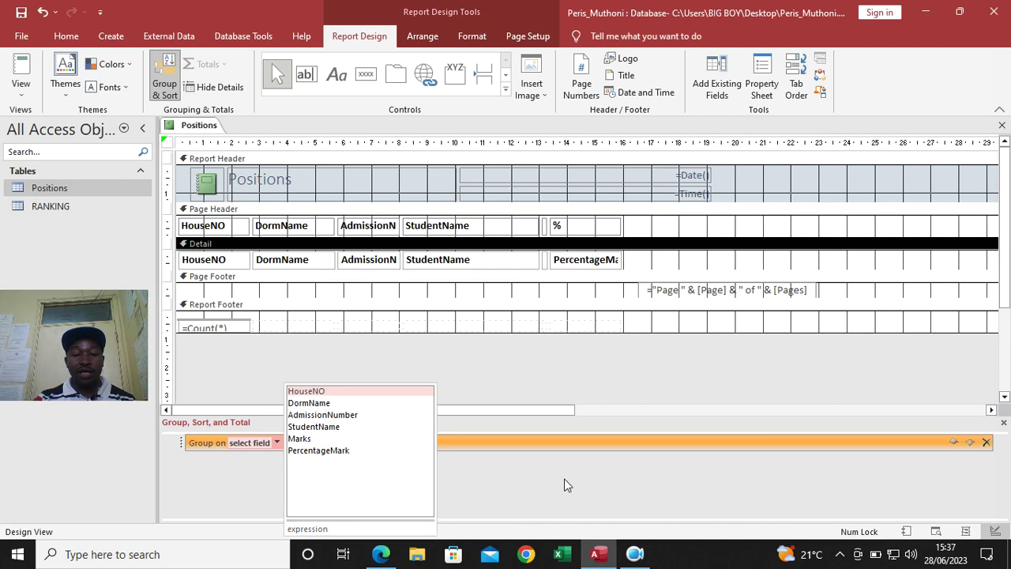
pyautogui.click(335, 457)
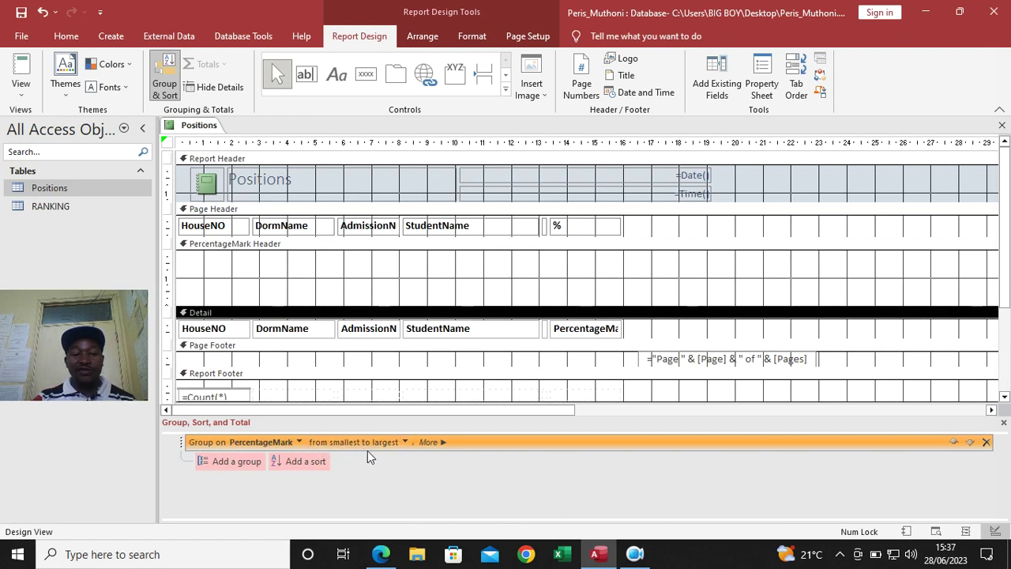
pyautogui.click(404, 443)
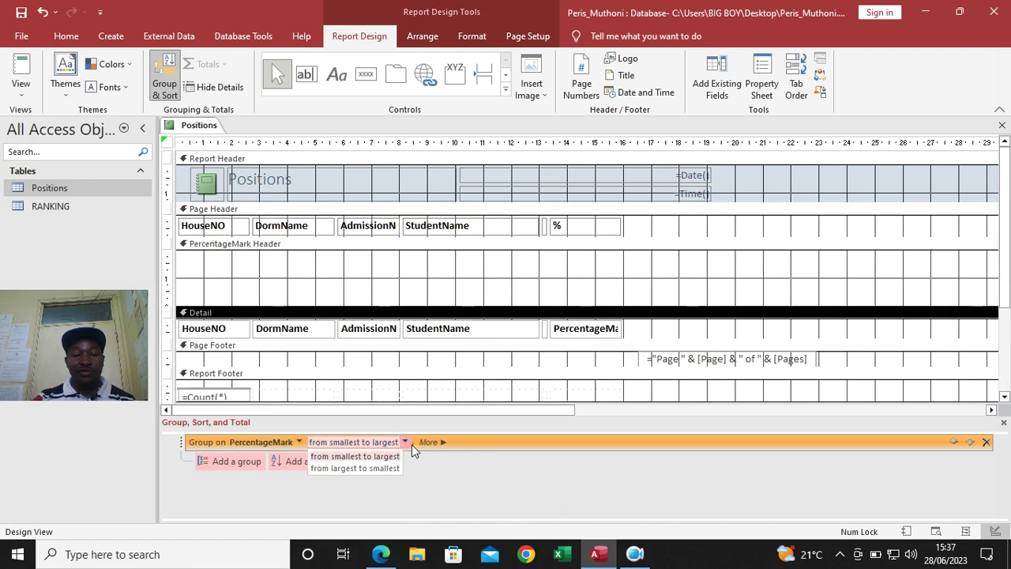
pyautogui.click(368, 468)
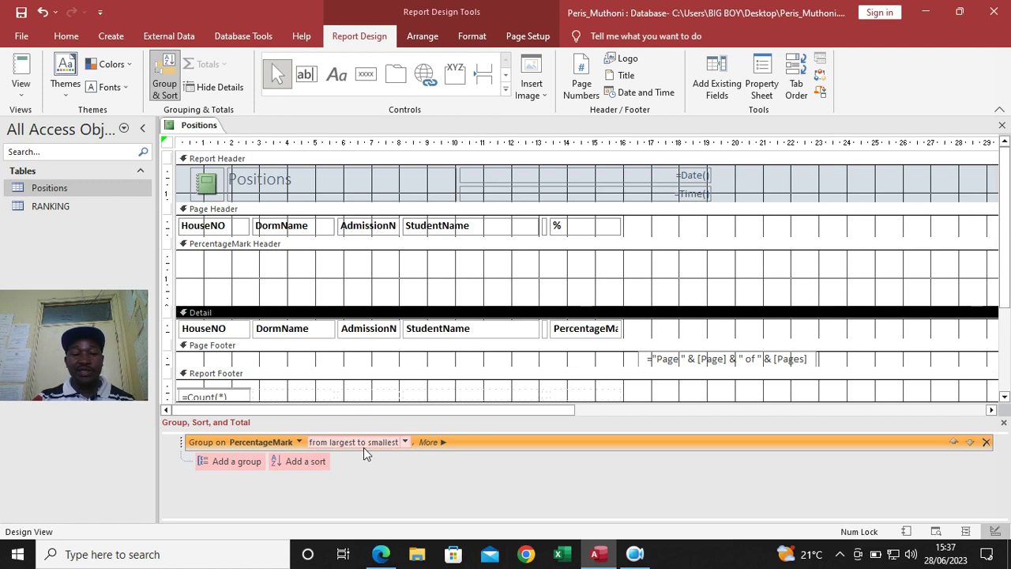
pyautogui.click(200, 246)
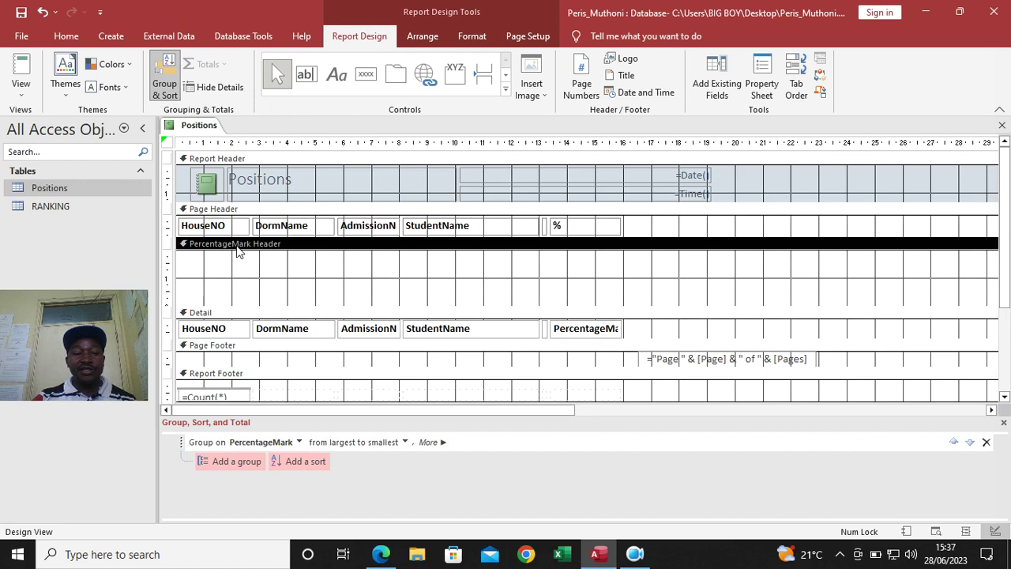
pyautogui.moveTo(339, 308); pyautogui.dragTo(342, 249)
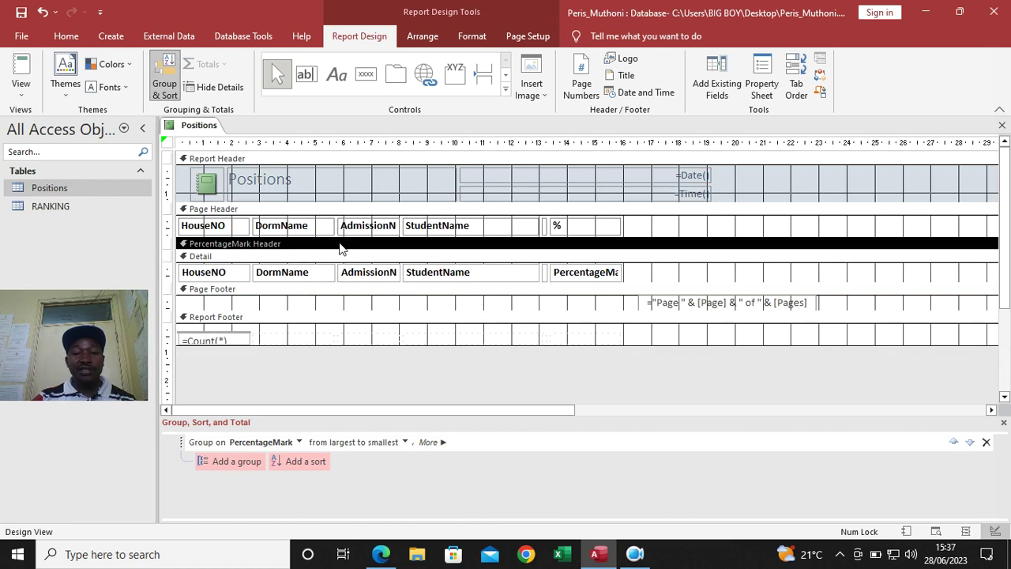
pyautogui.click(21, 12)
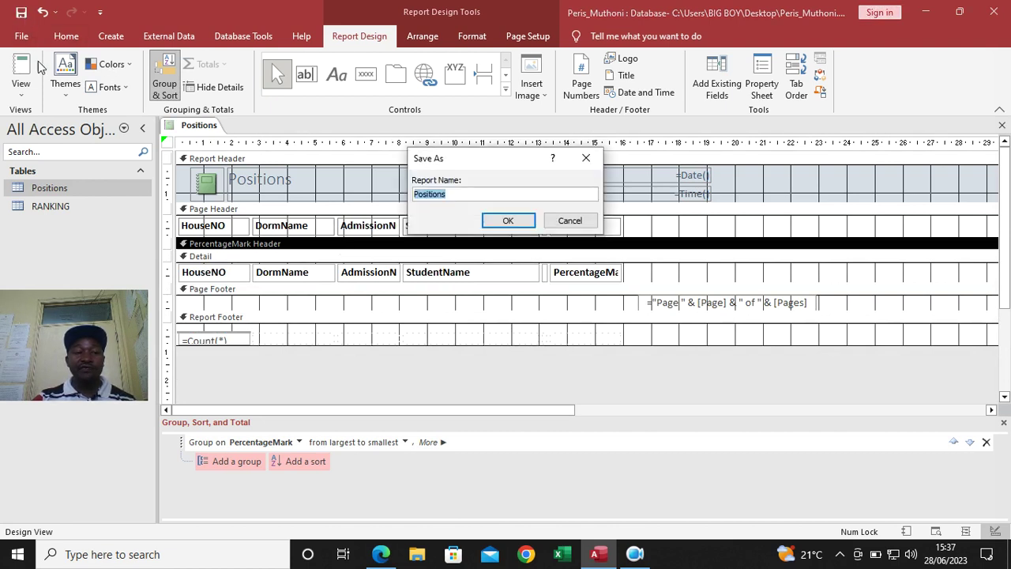
# - Save the report as Positions and check in Report View that % runs from 80 down to 10
pyautogui.click(509, 219)
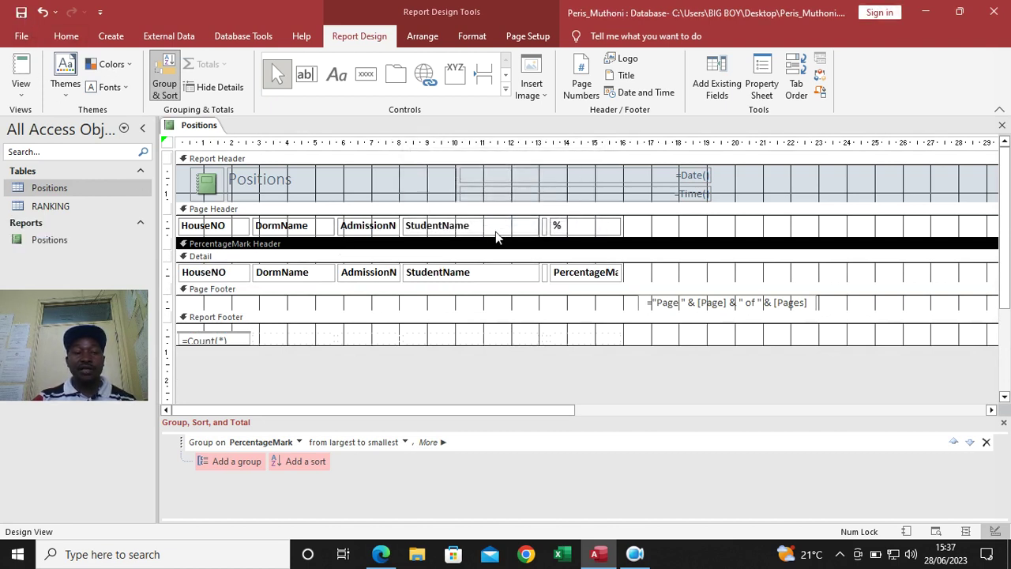
pyautogui.click(19, 71)
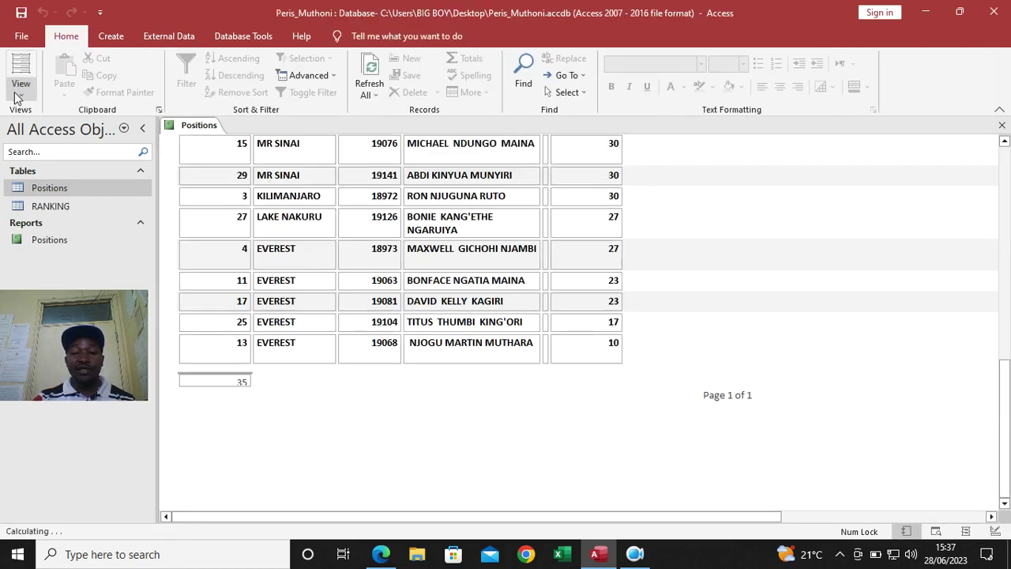
pyautogui.moveTo(1006, 407)
pyautogui.mouseDown()
pyautogui.moveTo(1008, 377)
pyautogui.moveTo(1008, 409)
pyautogui.mouseUp()
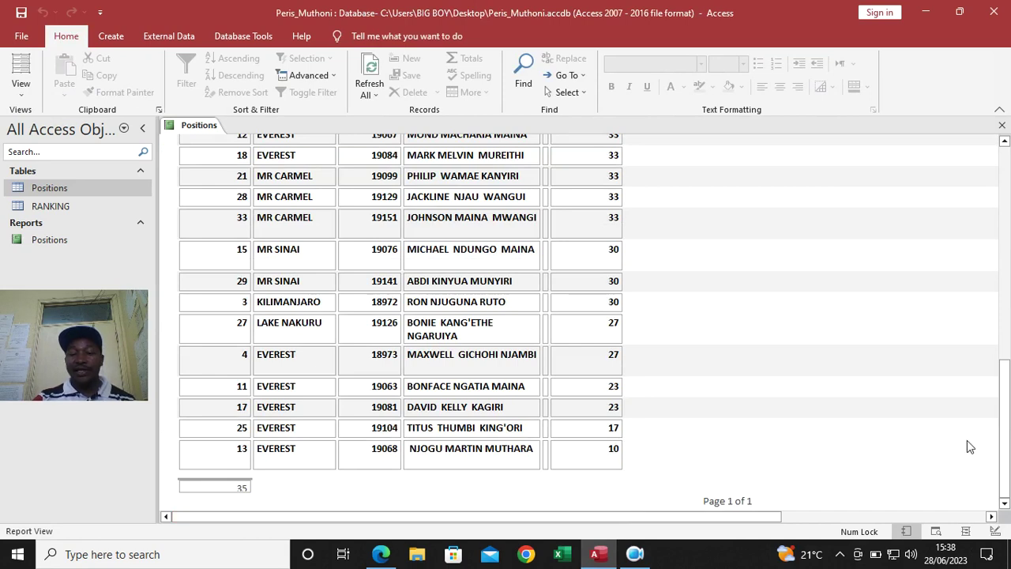
pyautogui.moveTo(1004, 443); pyautogui.dragTo(1004, 223)
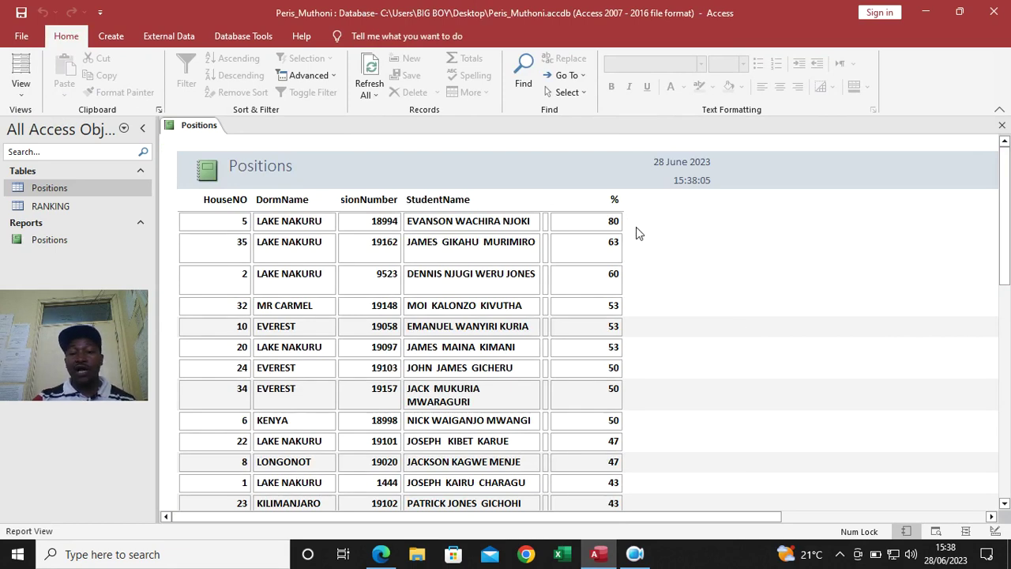
pyautogui.rightClick(545, 171)
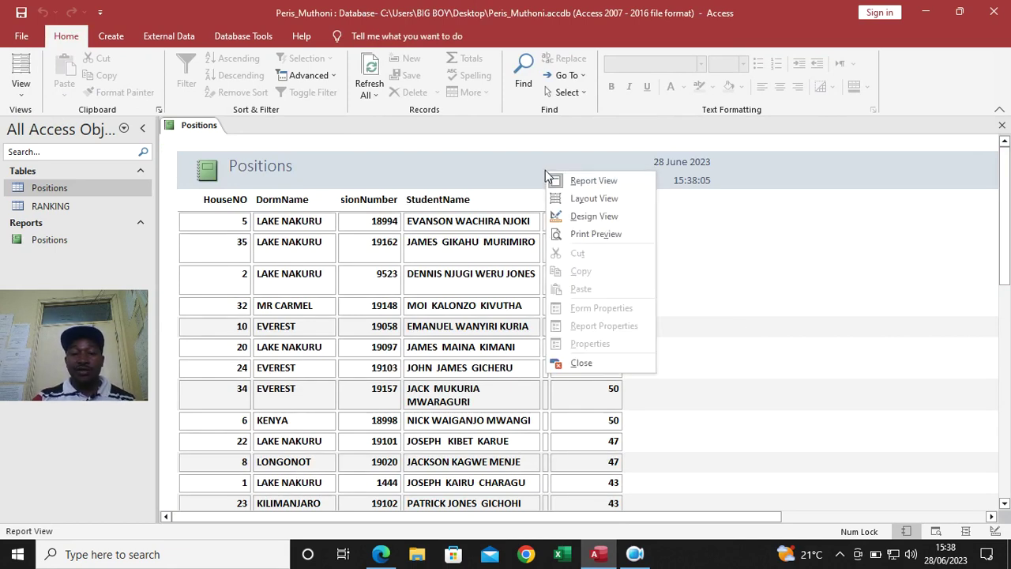
# - In Design View, draw a text box beside PercentageMark, delete its Text31 label, and make it bold
pyautogui.click(588, 215)
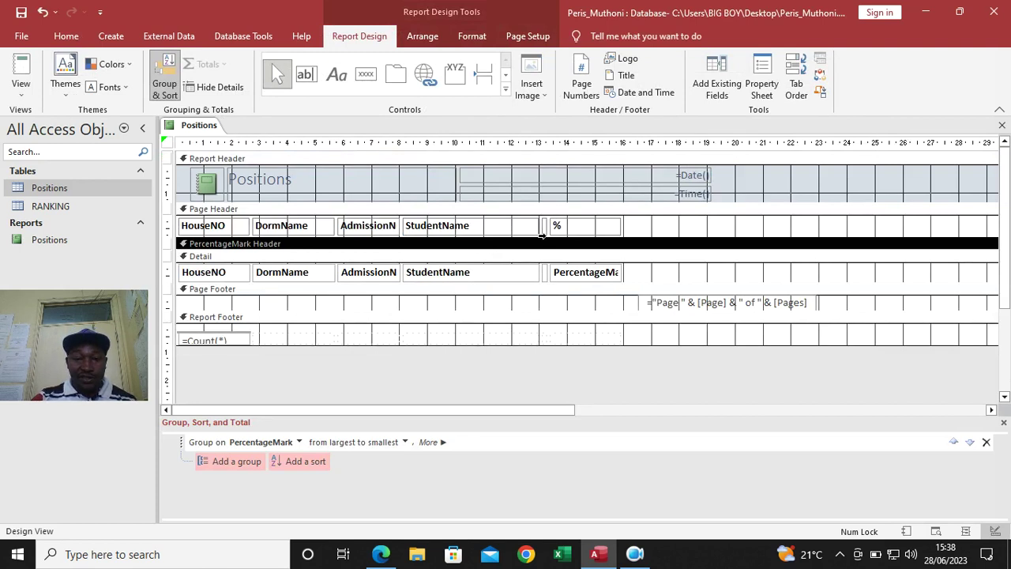
pyautogui.click(629, 234)
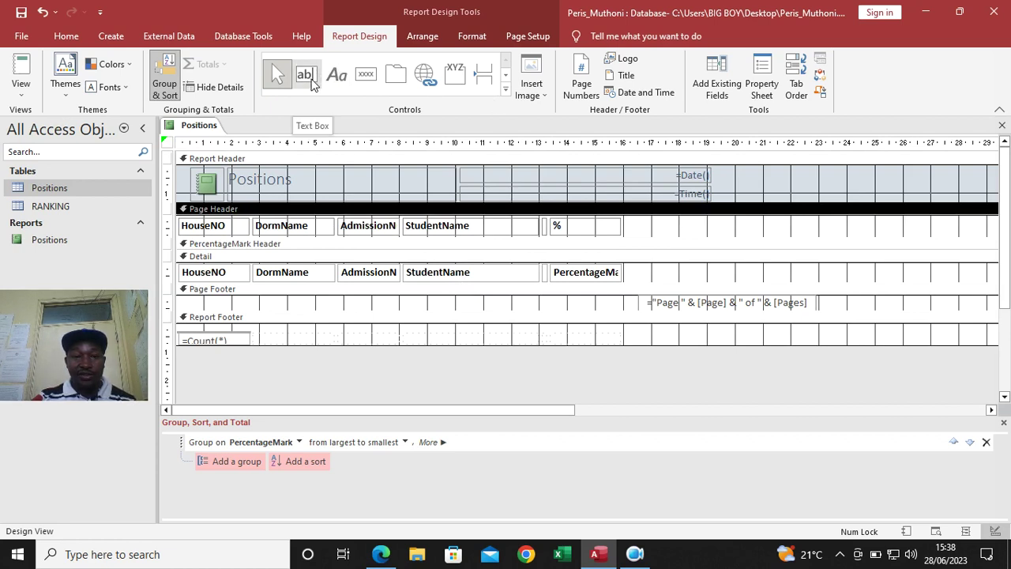
pyautogui.click(311, 79)
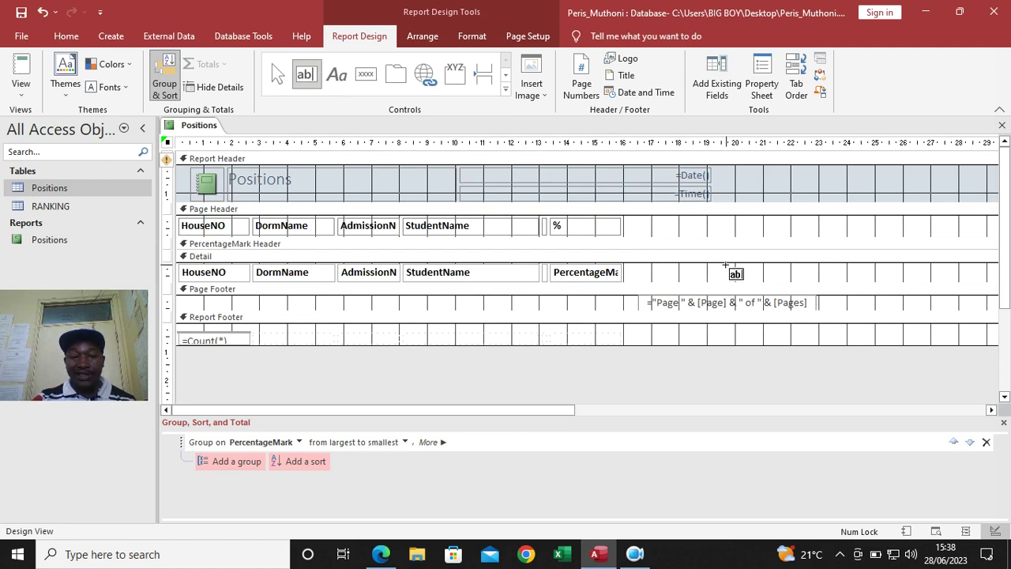
pyautogui.moveTo(725, 266); pyautogui.dragTo(793, 280)
pyautogui.click(667, 278)
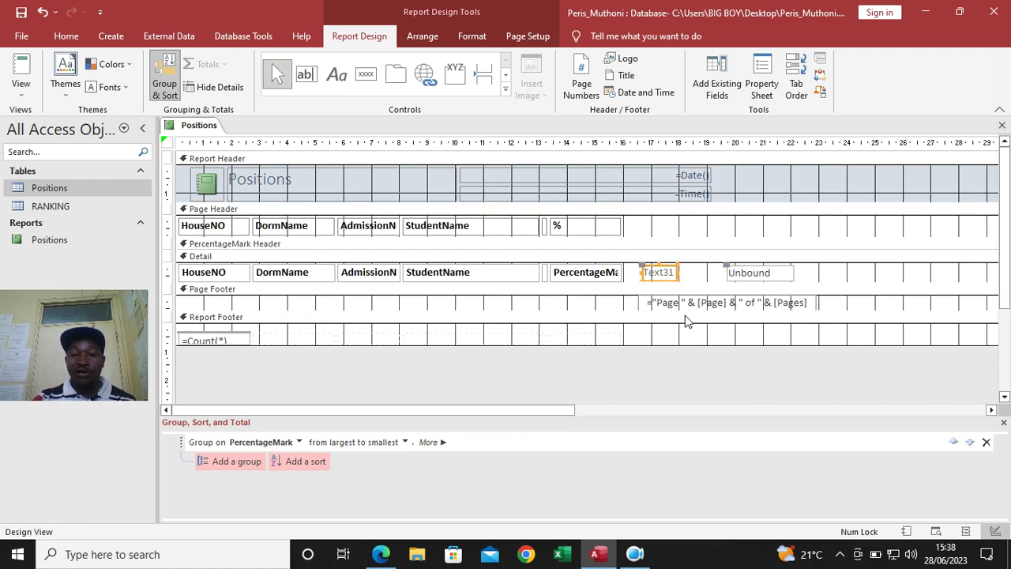
pyautogui.press('Delete')
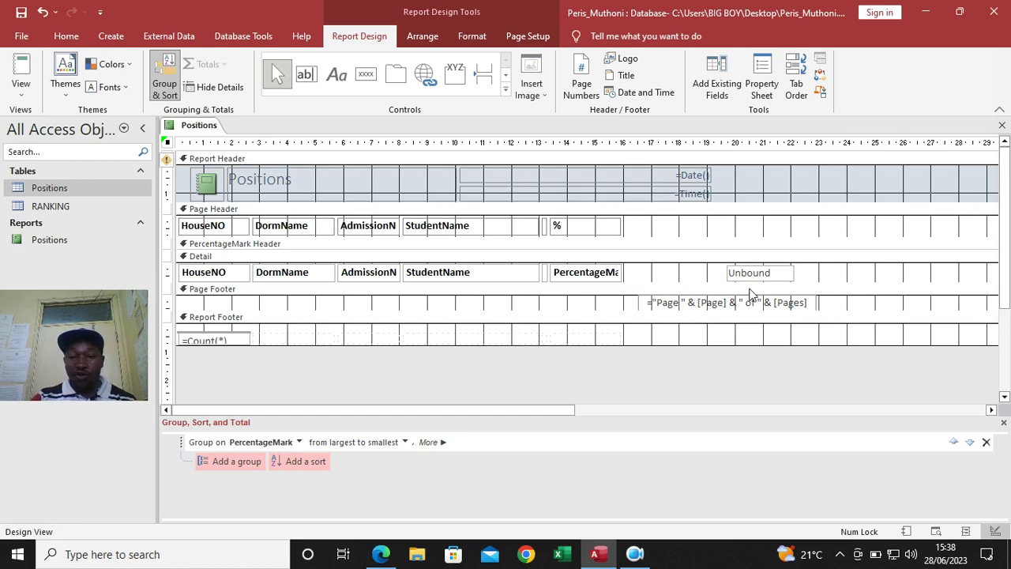
pyautogui.moveTo(752, 273); pyautogui.dragTo(646, 274)
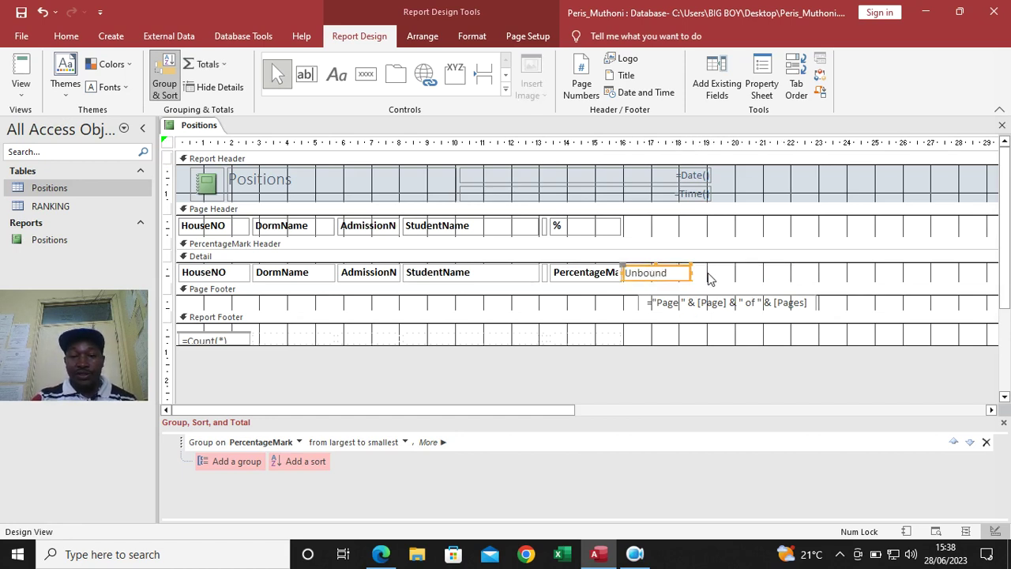
pyautogui.click(628, 272)
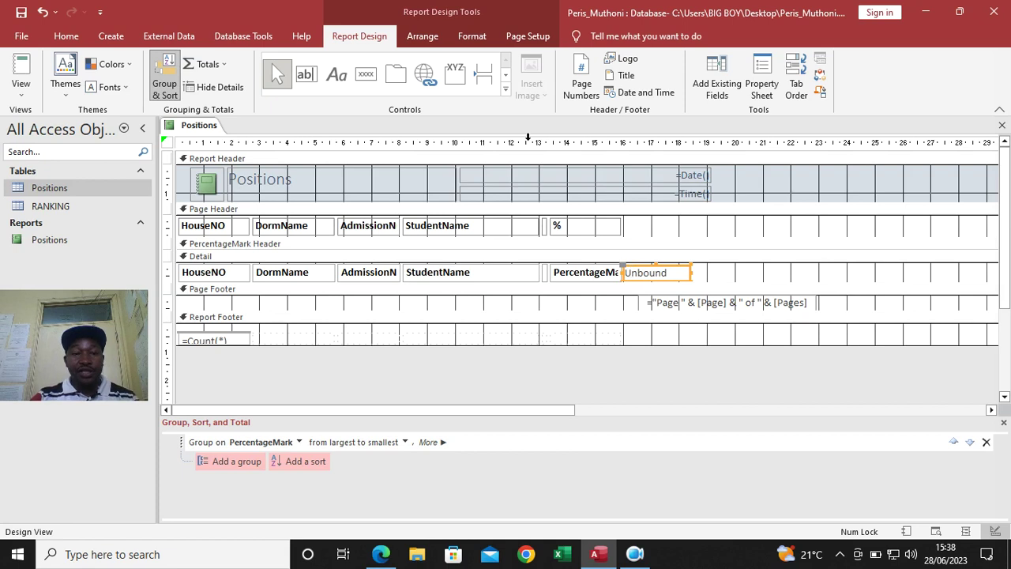
pyautogui.click(471, 35)
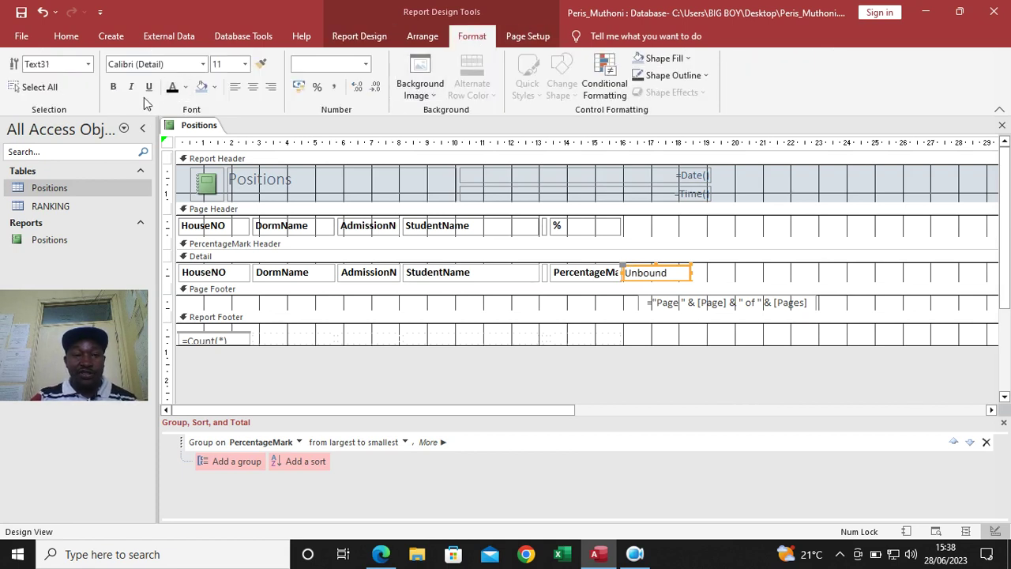
pyautogui.click(113, 87)
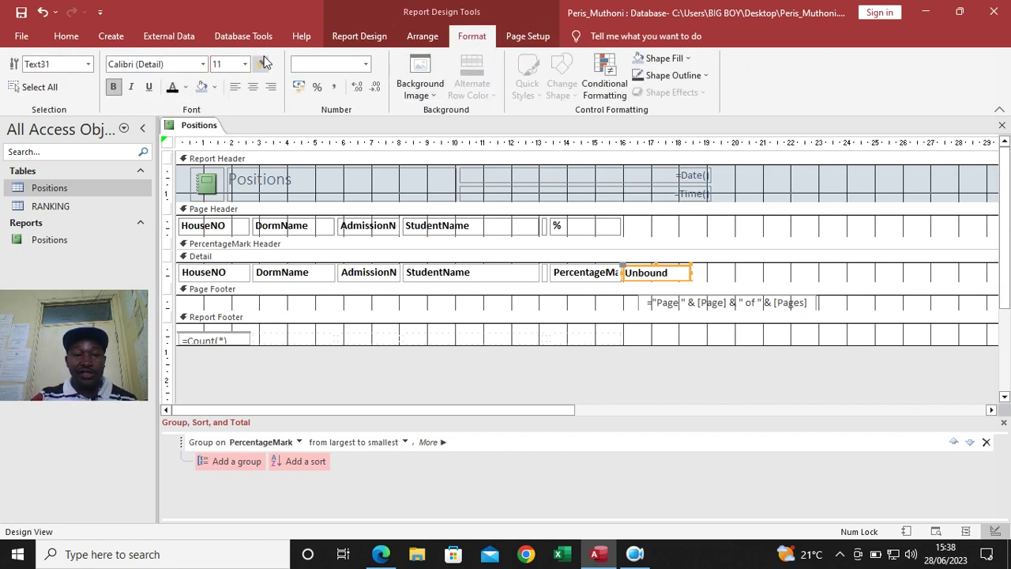
pyautogui.click(345, 39)
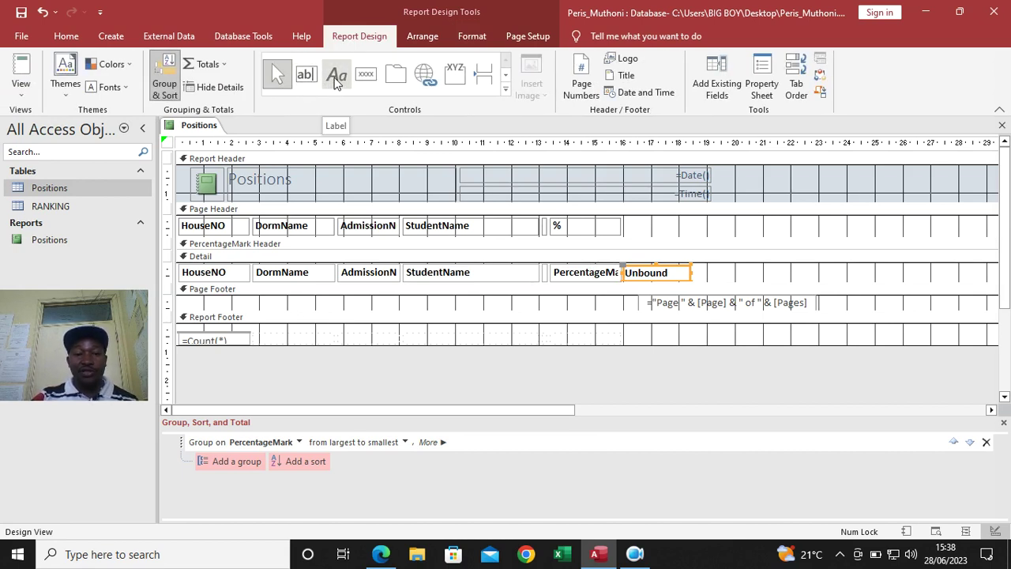
# - Draw a Page Header label beside % and type the heading Position/Rank
pyautogui.click(336, 77)
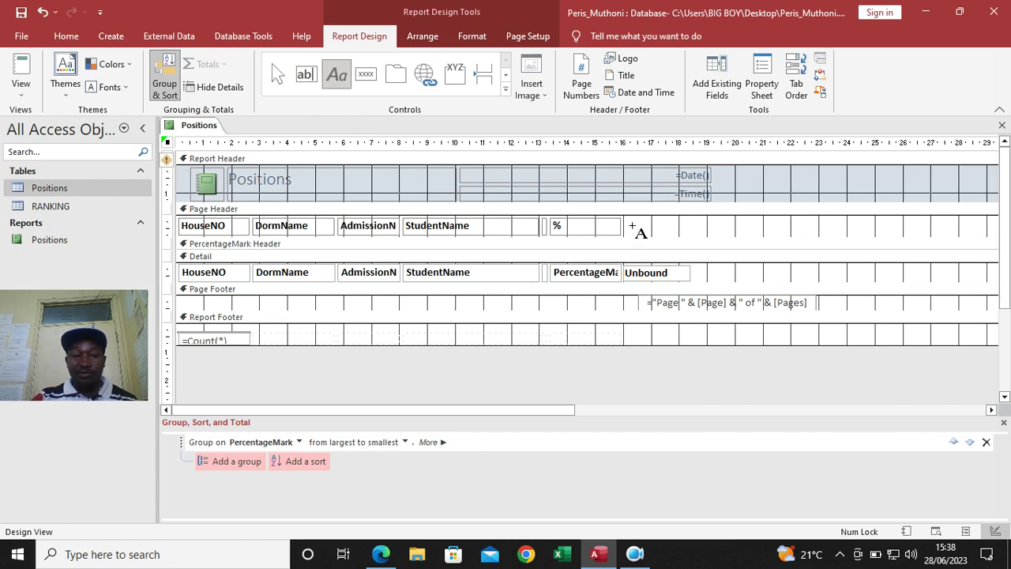
pyautogui.moveTo(630, 222); pyautogui.dragTo(715, 234)
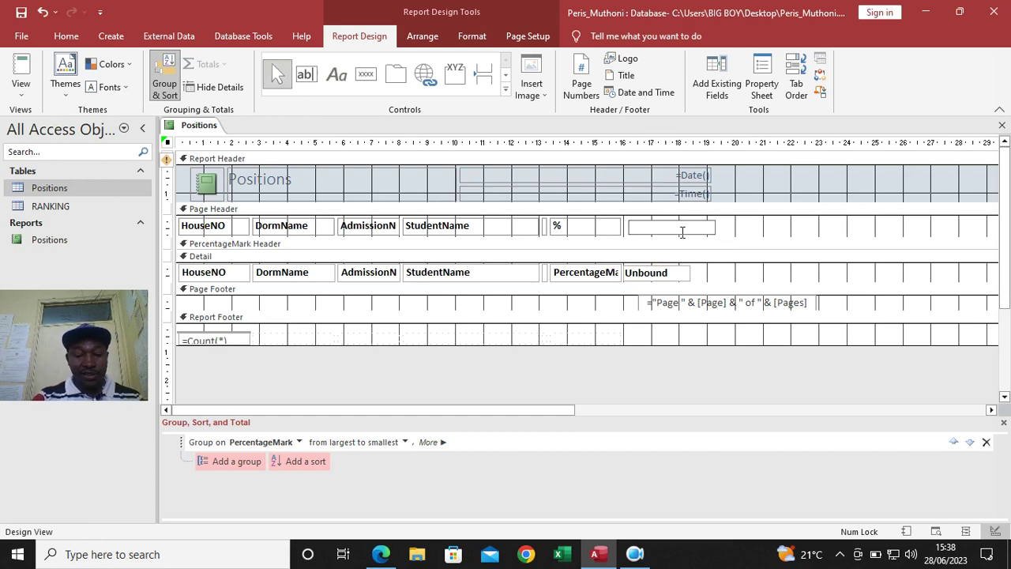
pyautogui.press('BackSpace')
pyautogui.press('capslock')
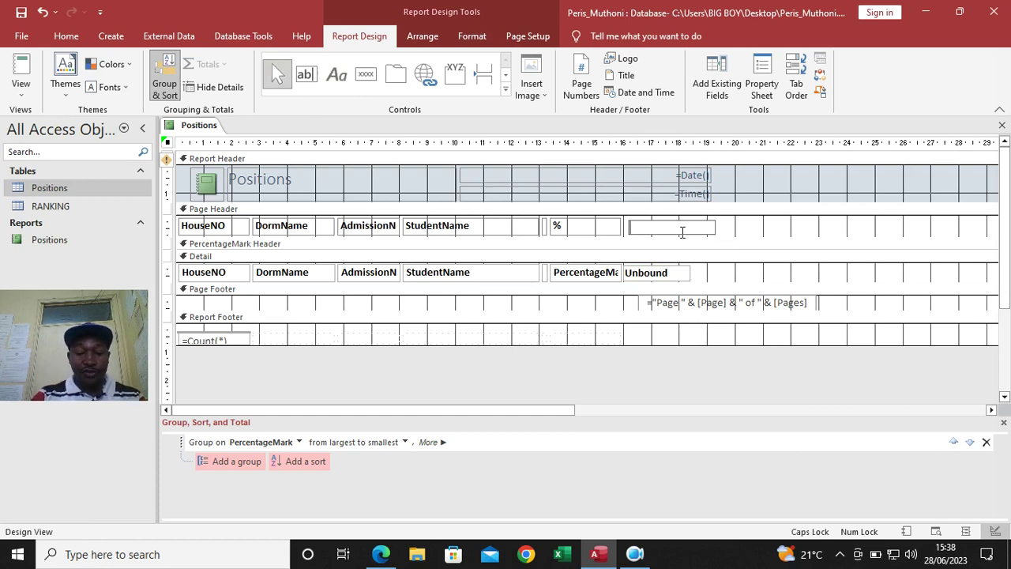
pyautogui.write('PO')
pyautogui.press('BackSpace')
pyautogui.press('capslock')
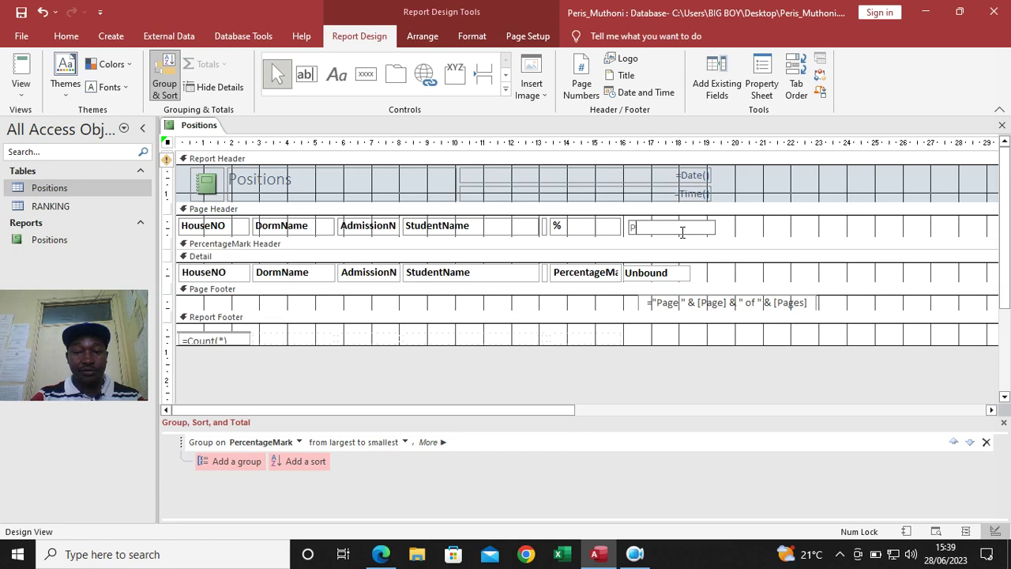
pyautogui.write('osition/Rank')
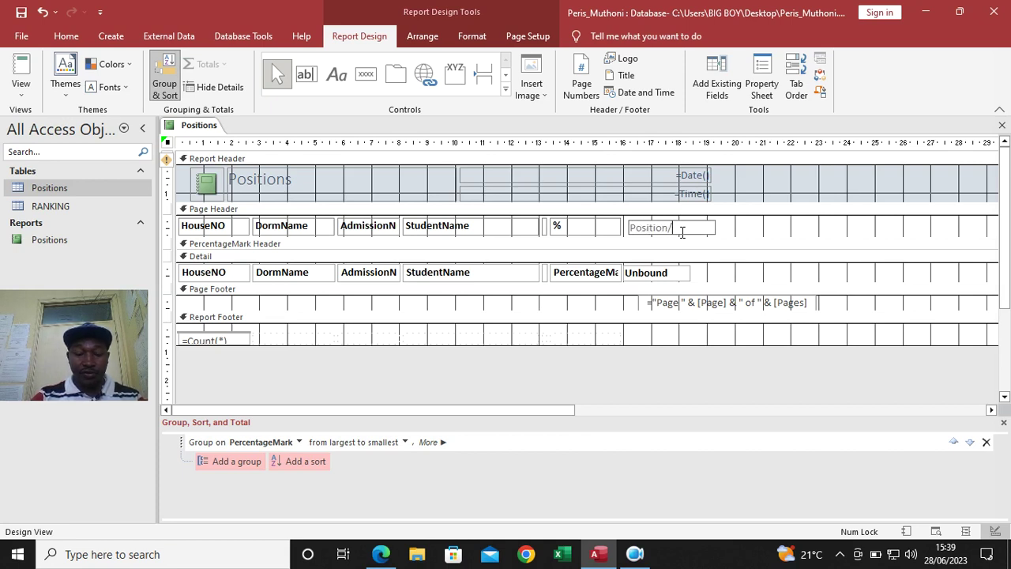
pyautogui.click(741, 237)
# - Make the Position/Rank heading bold and resize it to fit above the text box
pyautogui.click(712, 234)
pyautogui.click(713, 219)
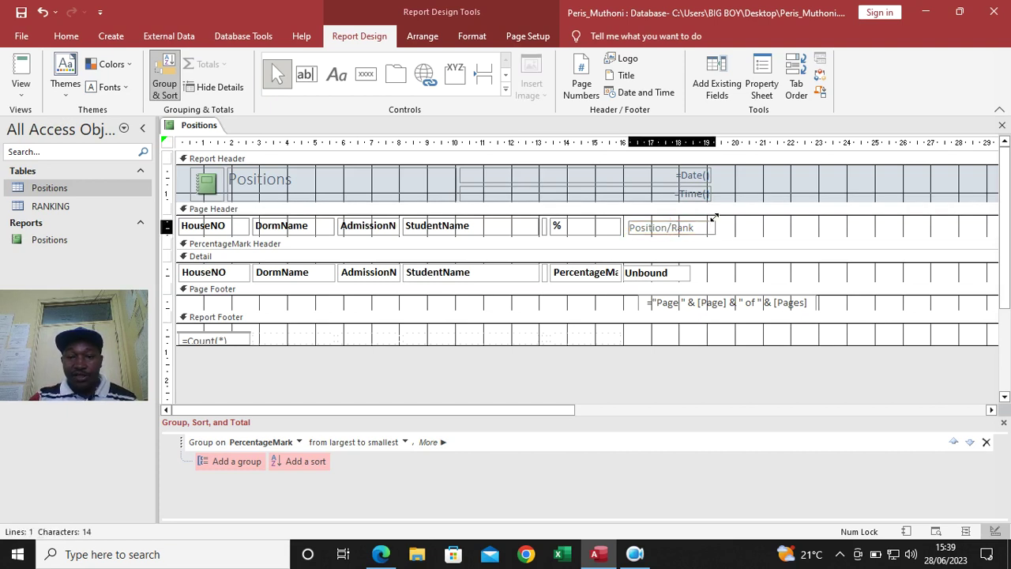
pyautogui.moveTo(713, 219); pyautogui.dragTo(713, 216)
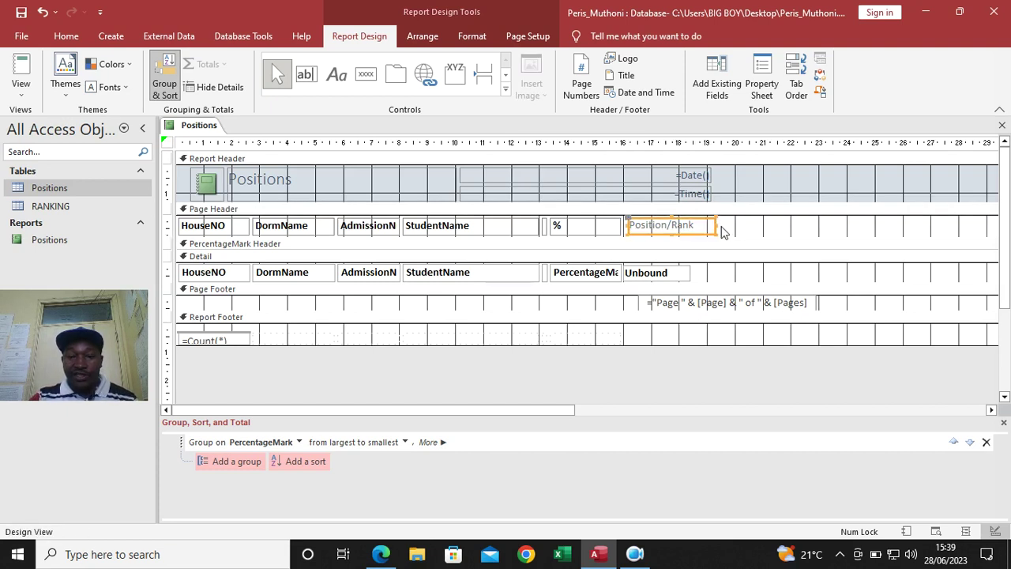
pyautogui.click(471, 36)
pyautogui.click(172, 86)
pyautogui.click(113, 86)
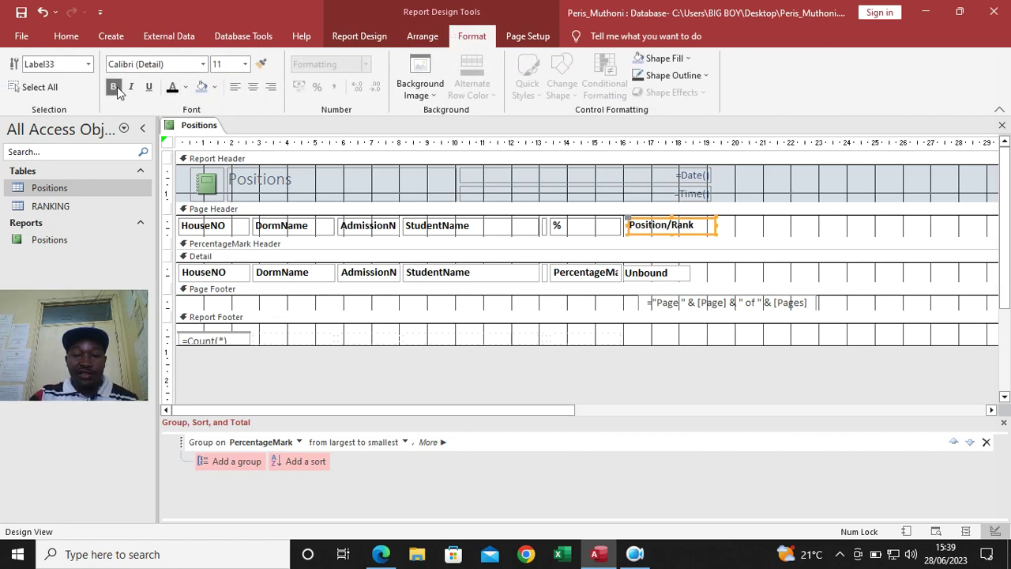
pyautogui.click(681, 273)
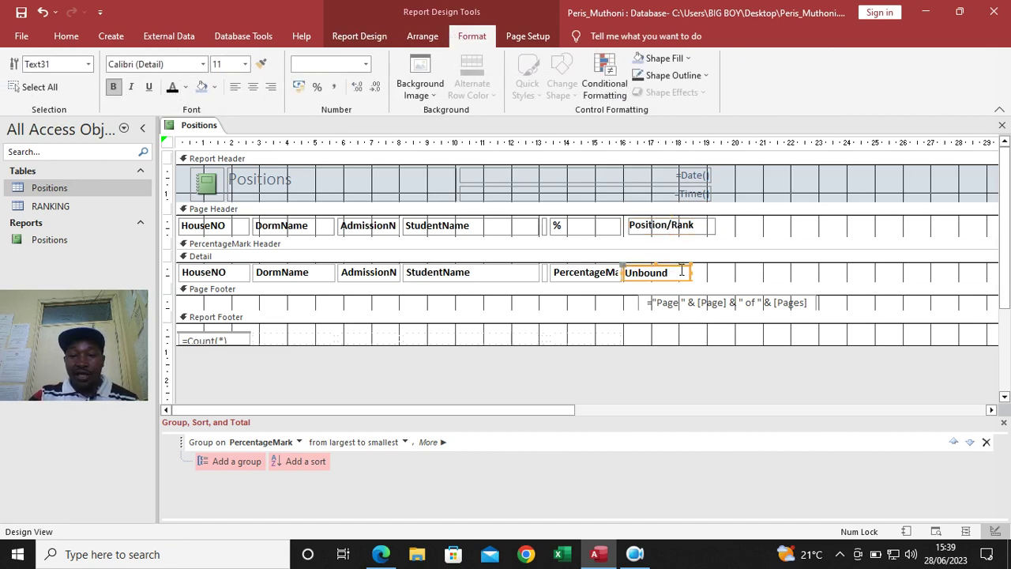
pyautogui.click(711, 226)
pyautogui.moveTo(712, 225)
pyautogui.mouseDown()
pyautogui.moveTo(694, 226)
pyautogui.moveTo(705, 227)
pyautogui.mouseUp()
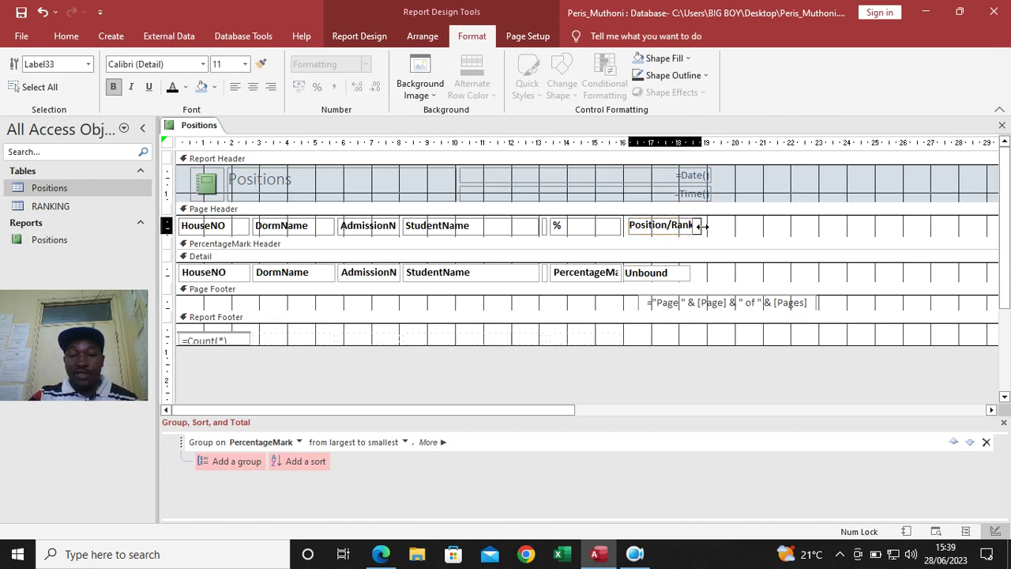
pyautogui.click(662, 275)
pyautogui.click(654, 273)
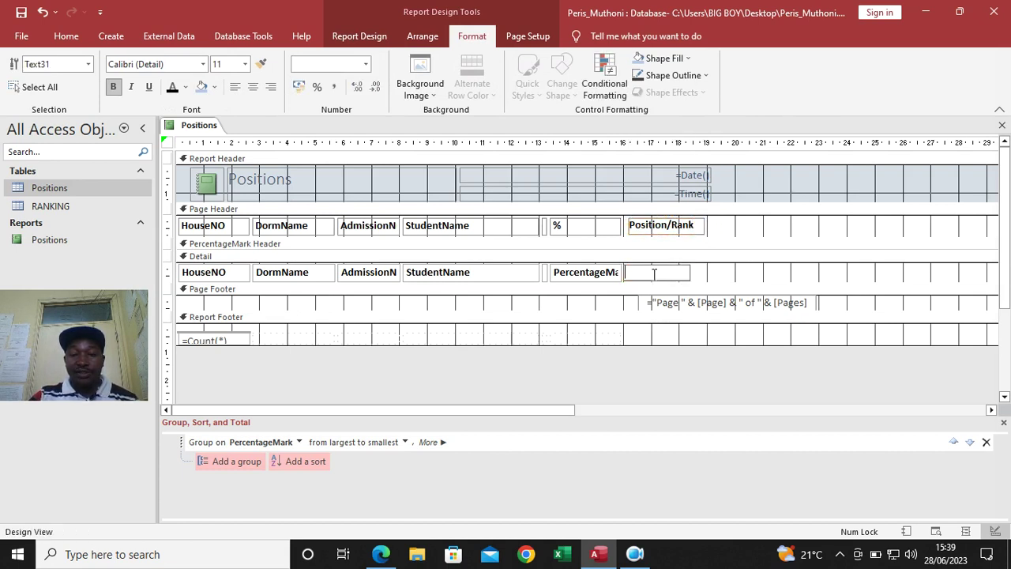
# - Enter =1 in the detail text box and show its Data properties in the Property Sheet
pyautogui.click(726, 281)
pyautogui.click(682, 273)
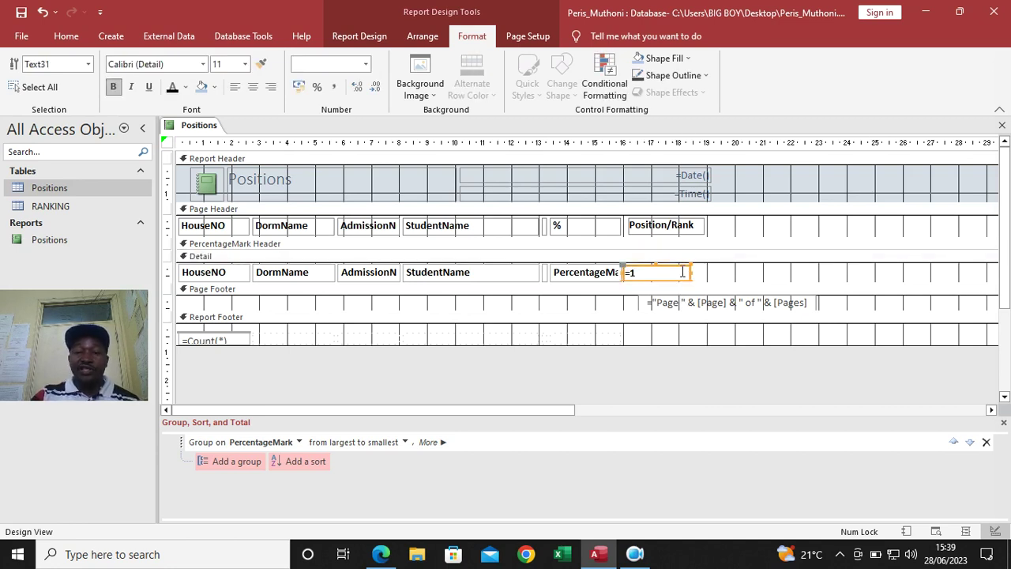
pyautogui.click(359, 37)
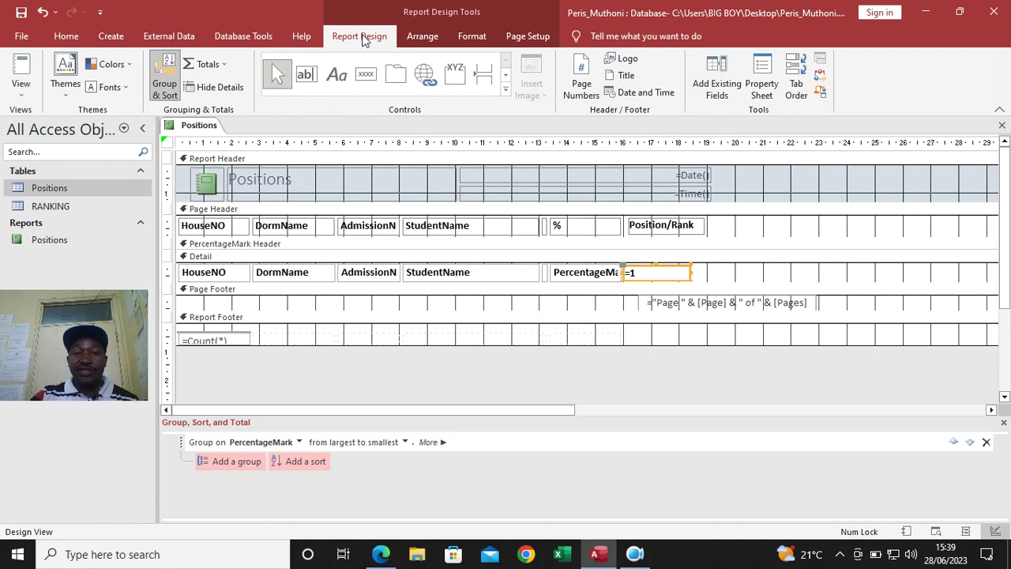
pyautogui.click(761, 87)
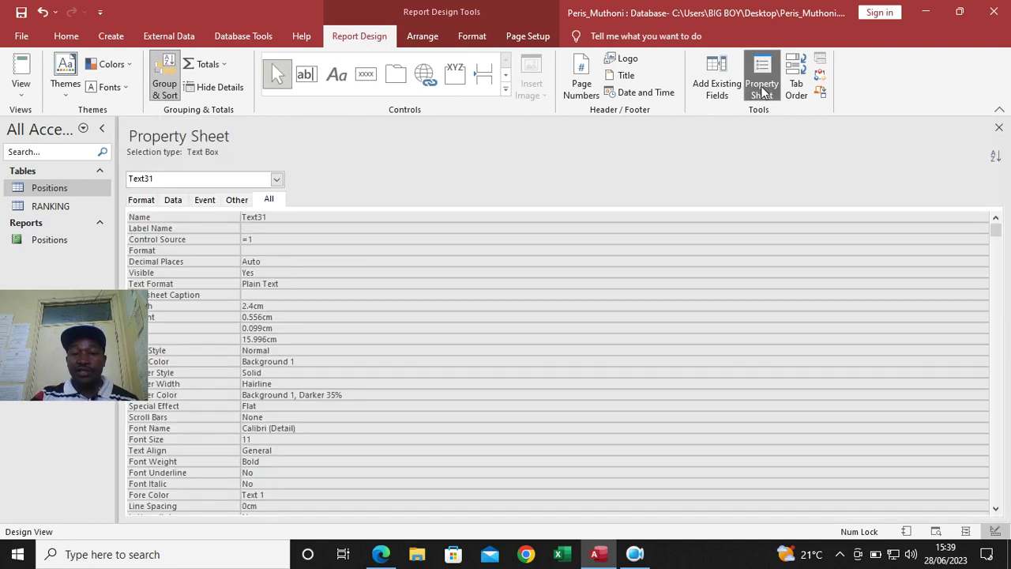
pyautogui.click(174, 201)
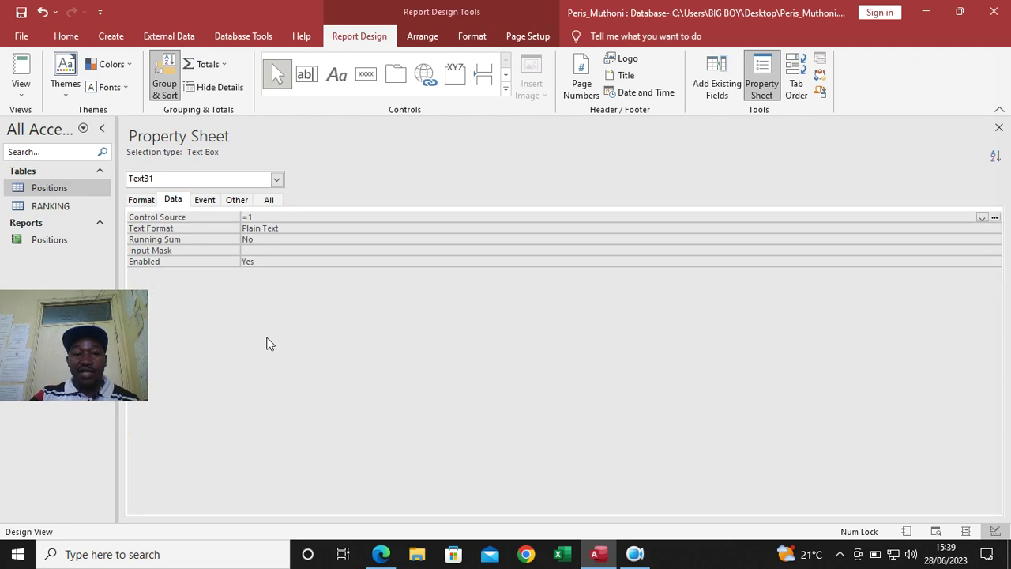
pyautogui.moveTo(117, 207); pyautogui.dragTo(370, 276)
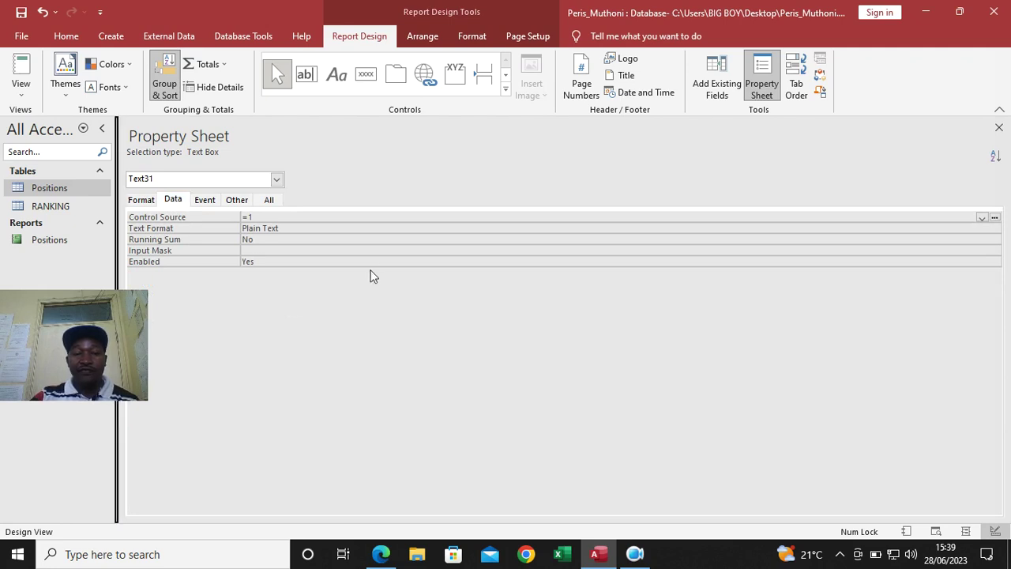
pyautogui.moveTo(113, 210); pyautogui.dragTo(189, 213)
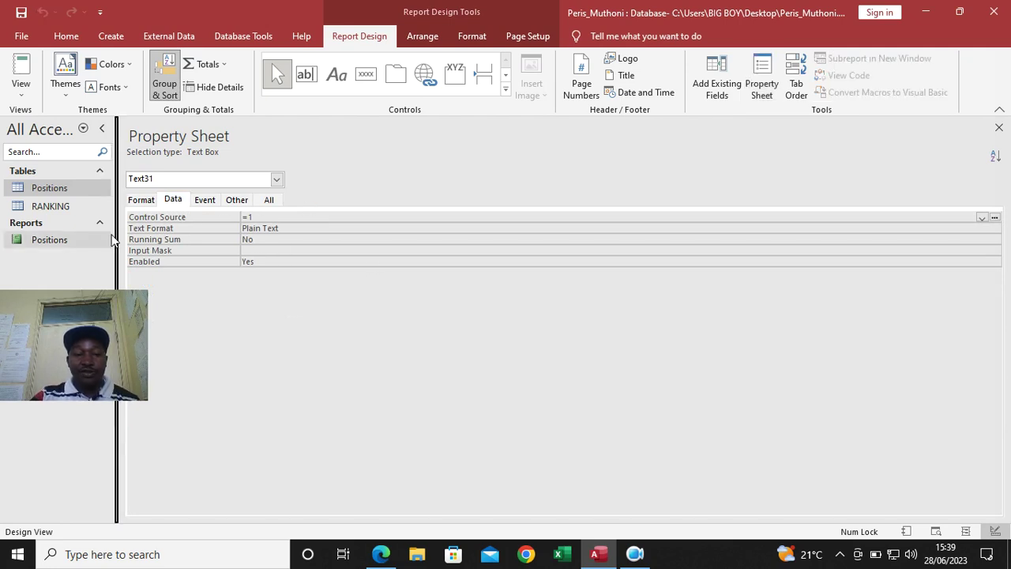
pyautogui.moveTo(120, 242); pyautogui.dragTo(395, 244)
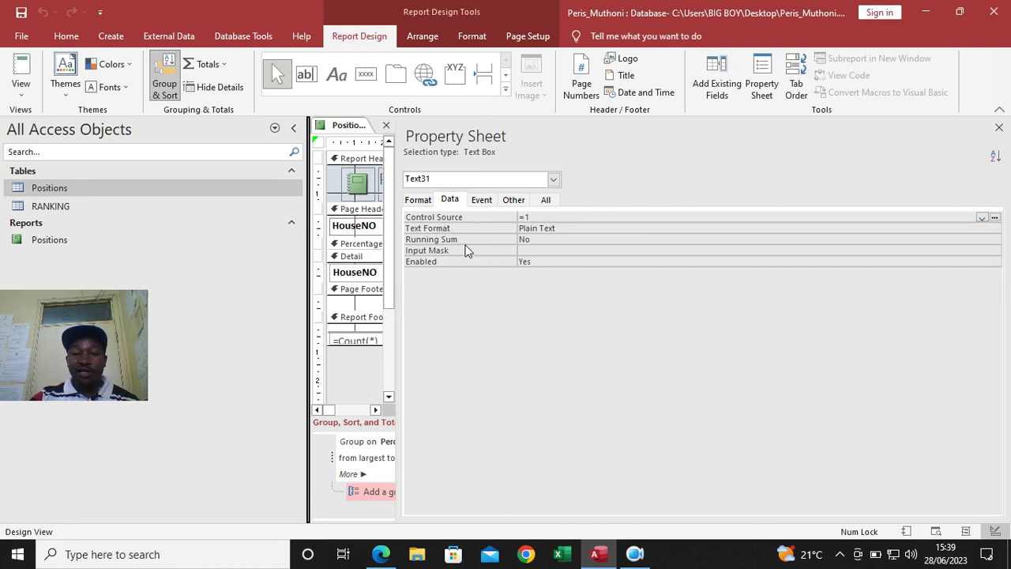
# - Set the text box's Running Sum to Over All and close the Positions report design
pyautogui.click(552, 239)
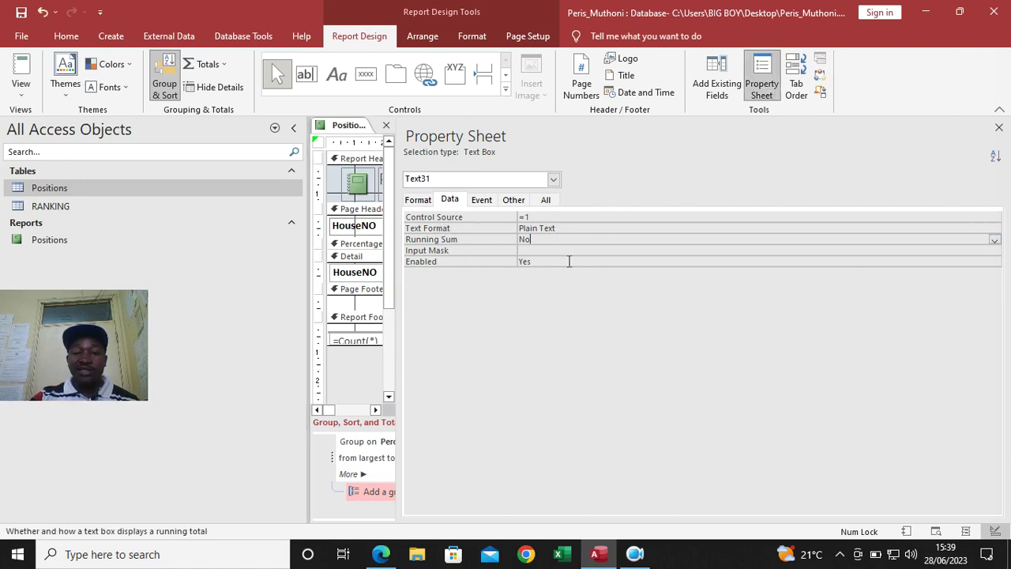
pyautogui.click(994, 243)
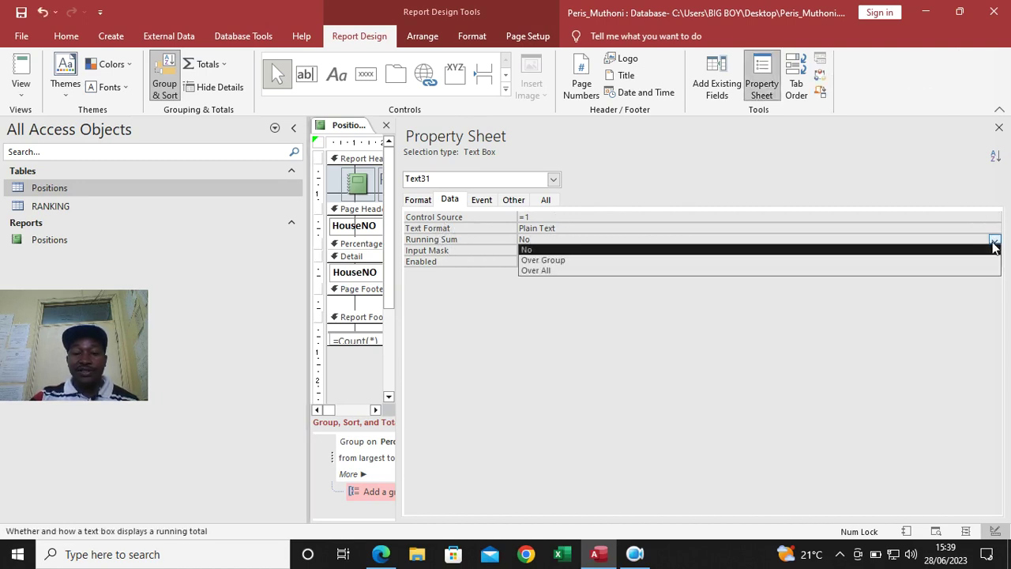
pyautogui.click(607, 273)
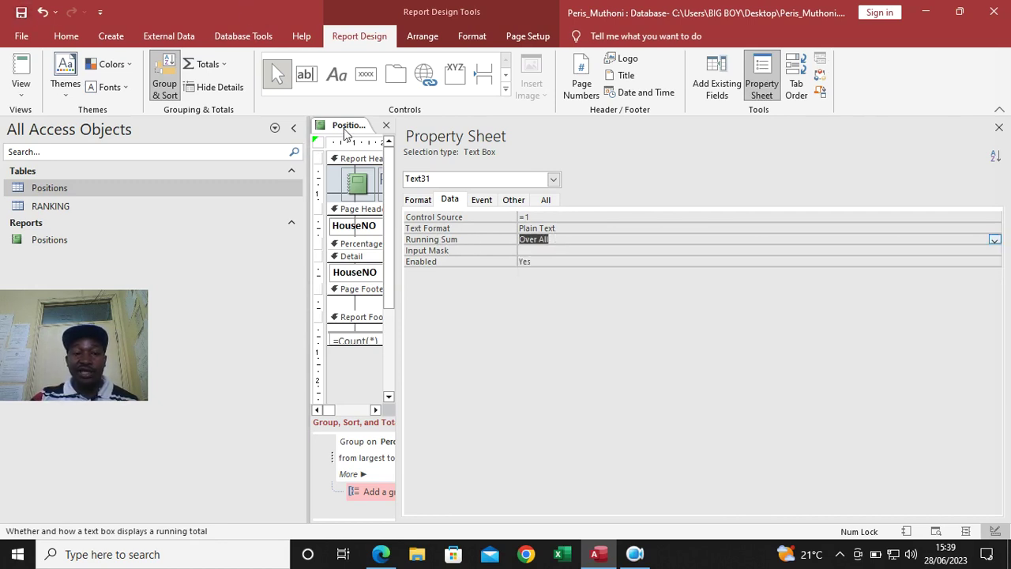
pyautogui.click(386, 125)
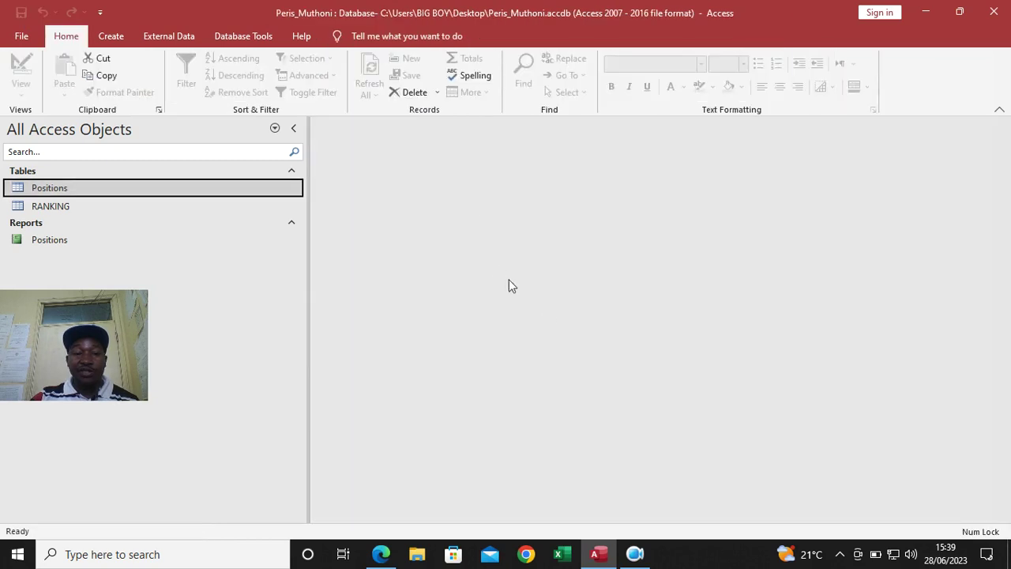
# - Open the Positions report in Report View to see students ranked 1, 2, 3 by percentage
pyautogui.doubleClick(56, 242)
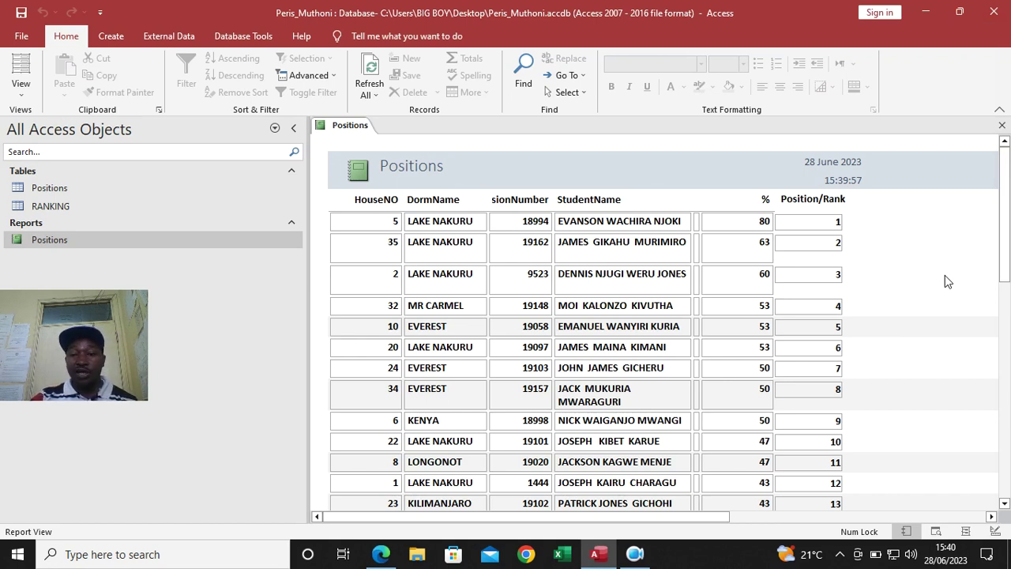
pyautogui.rightClick(883, 222)
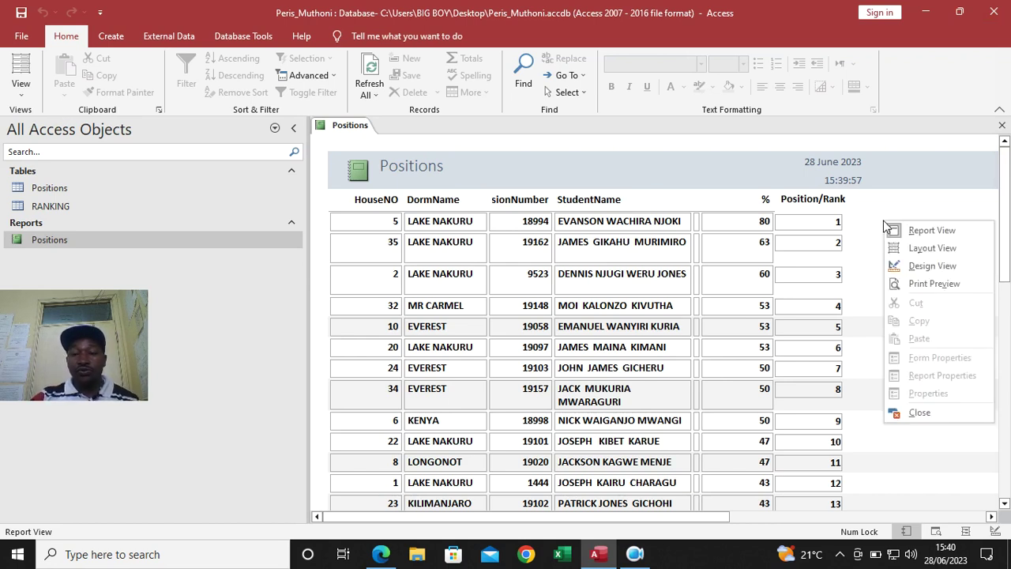
pyautogui.click(931, 267)
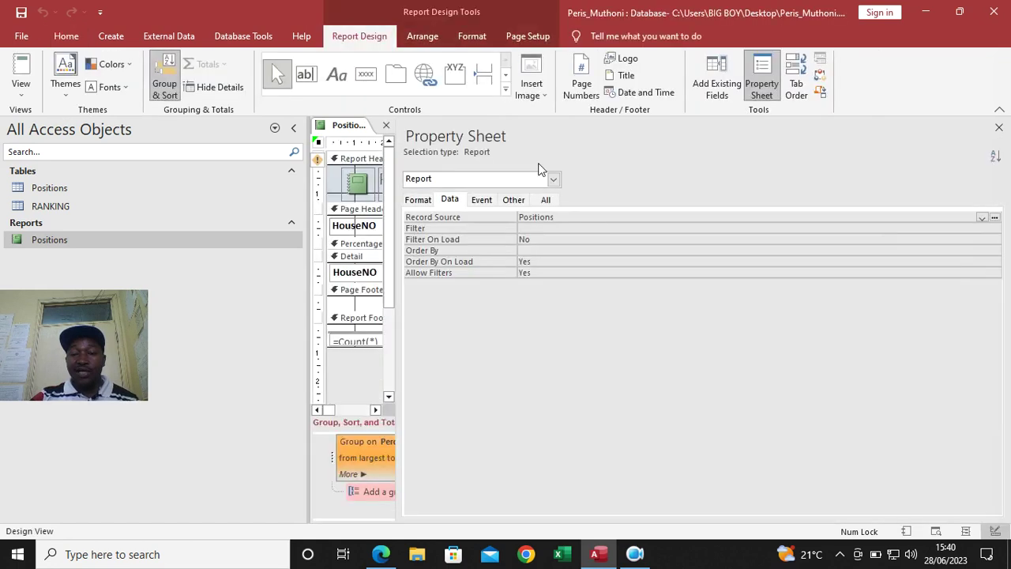
pyautogui.click(999, 127)
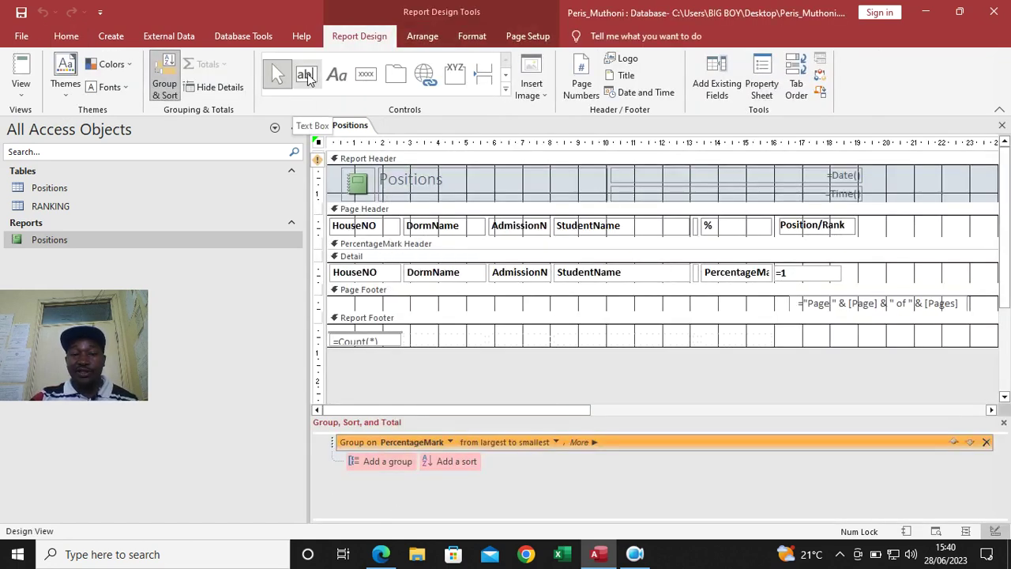
pyautogui.click(810, 273)
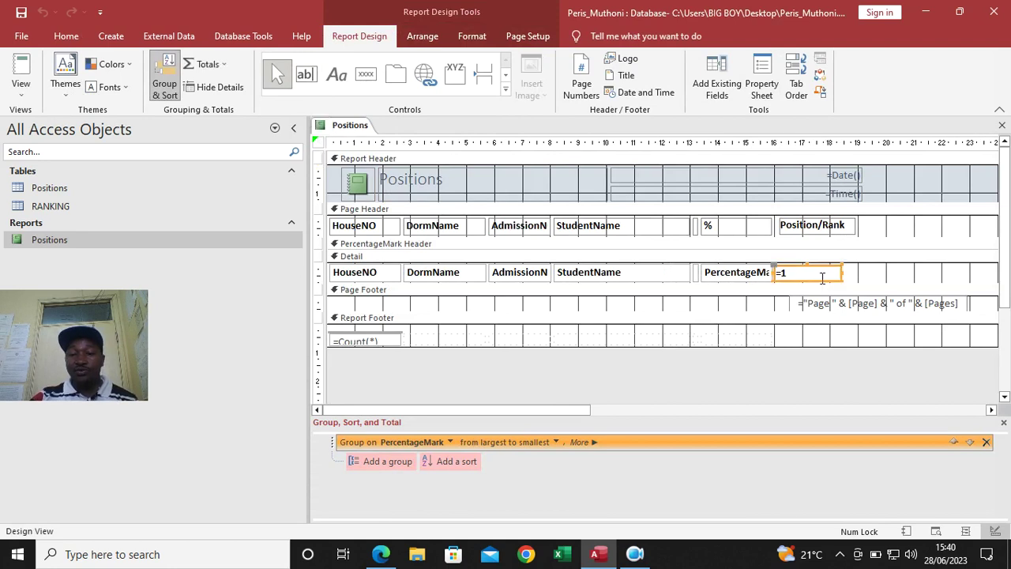
pyautogui.click(762, 82)
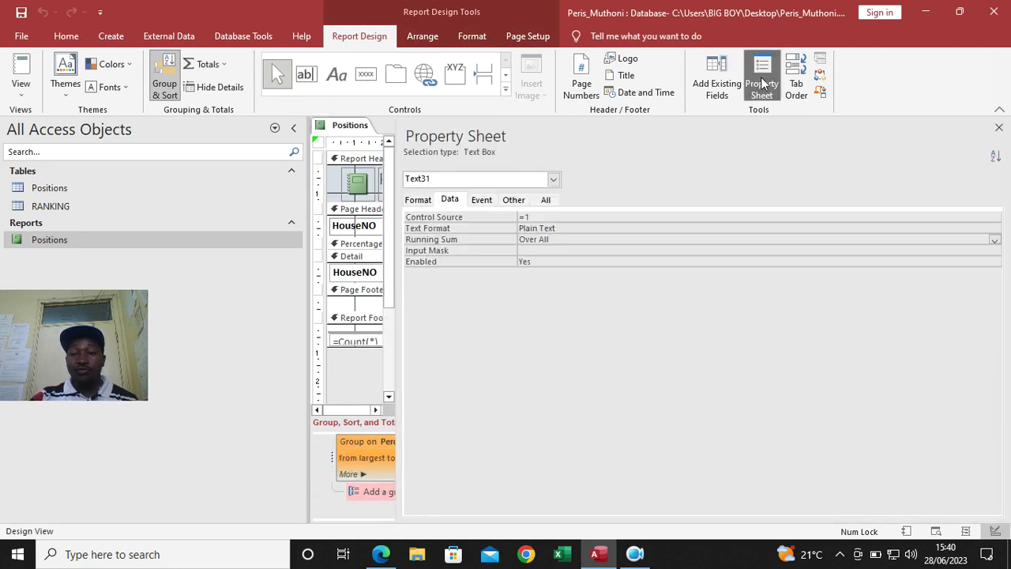
pyautogui.click(450, 203)
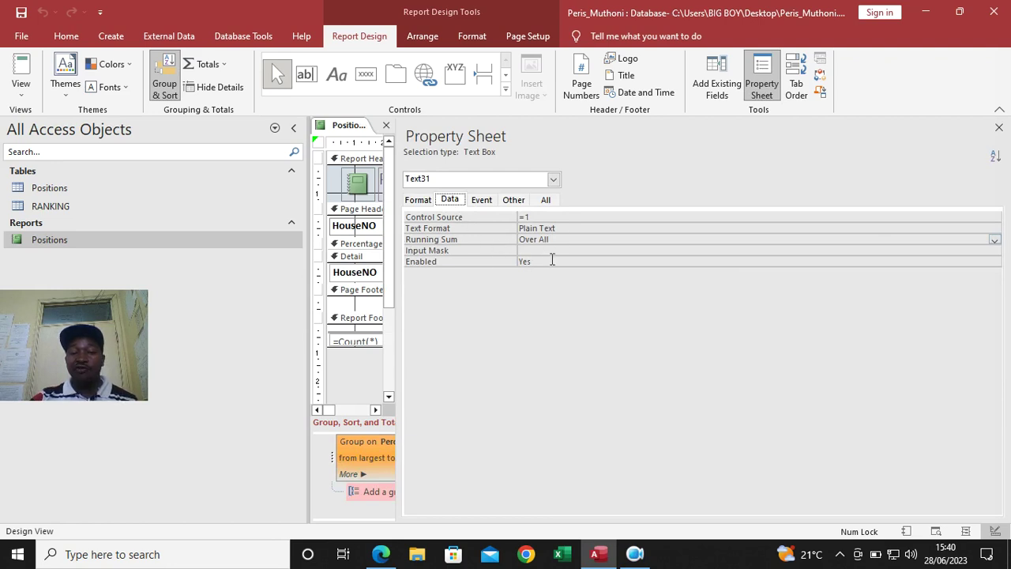
pyautogui.click(999, 129)
pyautogui.click(23, 65)
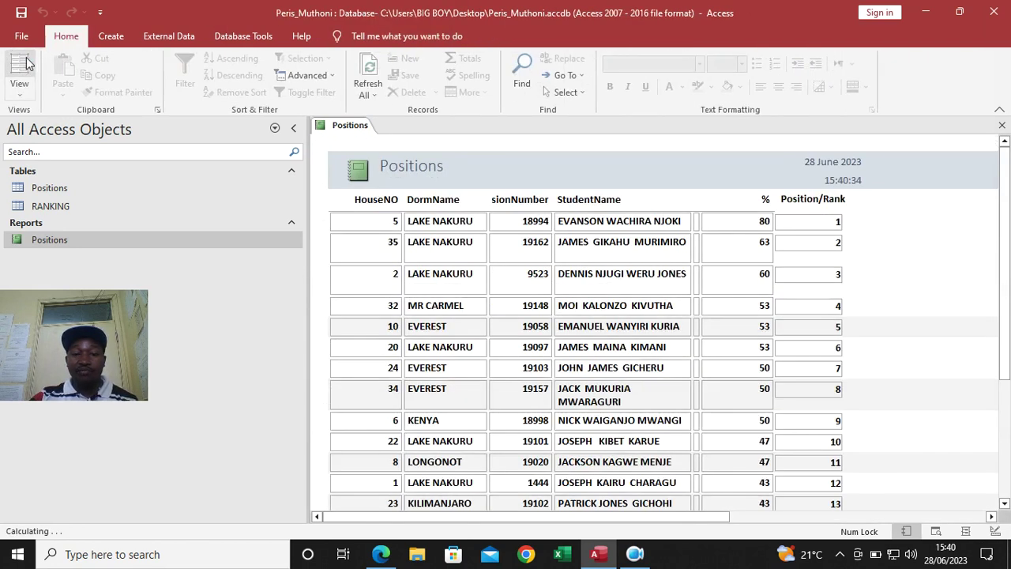